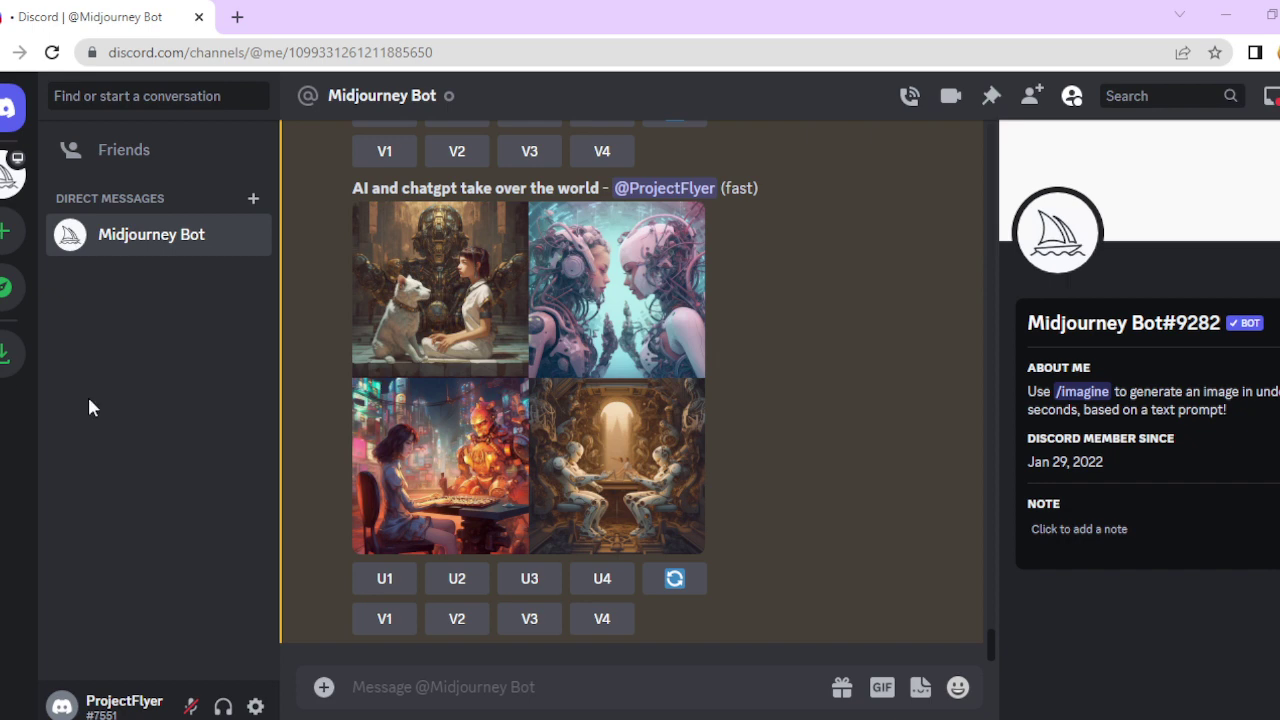
- Submit an /imagine prompt: jazz quartet of Miles, Coltrane, McCoy Tyner, Marcus Miller, downtown New York club, film quality
{"action": "left_click", "coordinate": [492, 703]}
{"action": "type", "text": "/imagine prompt "}
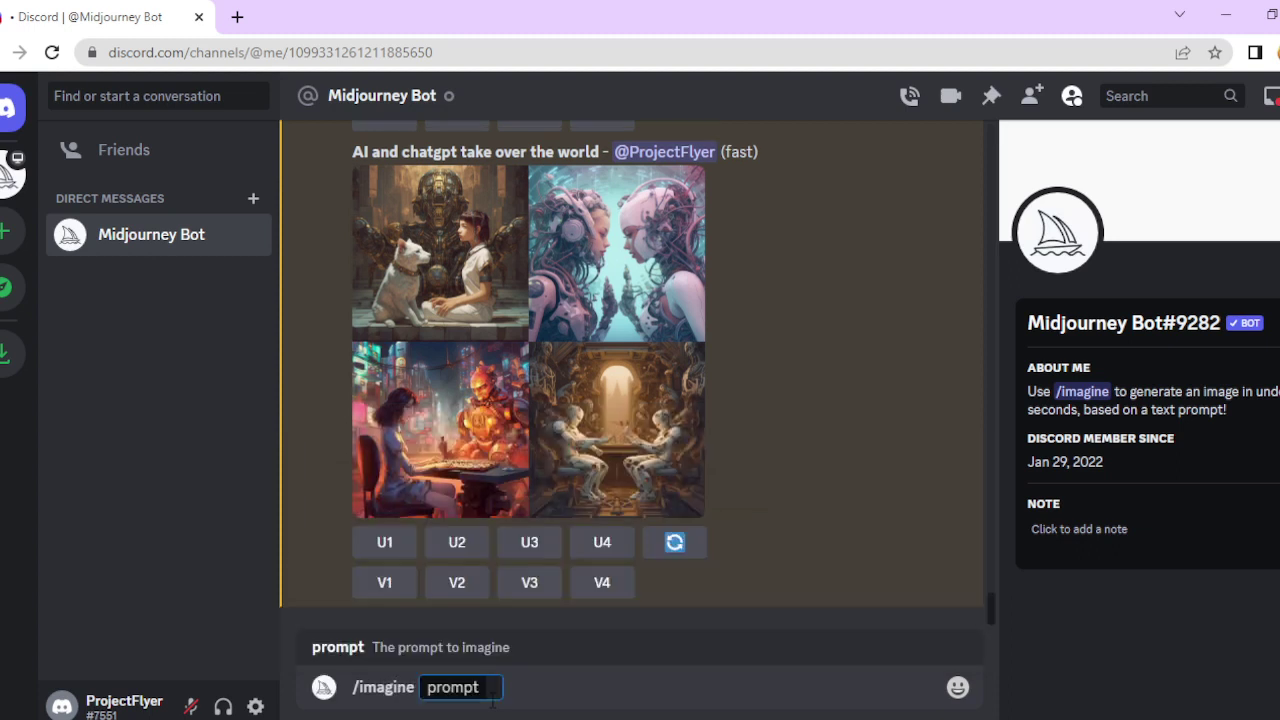
{"action": "type", "text": "a jazz"}
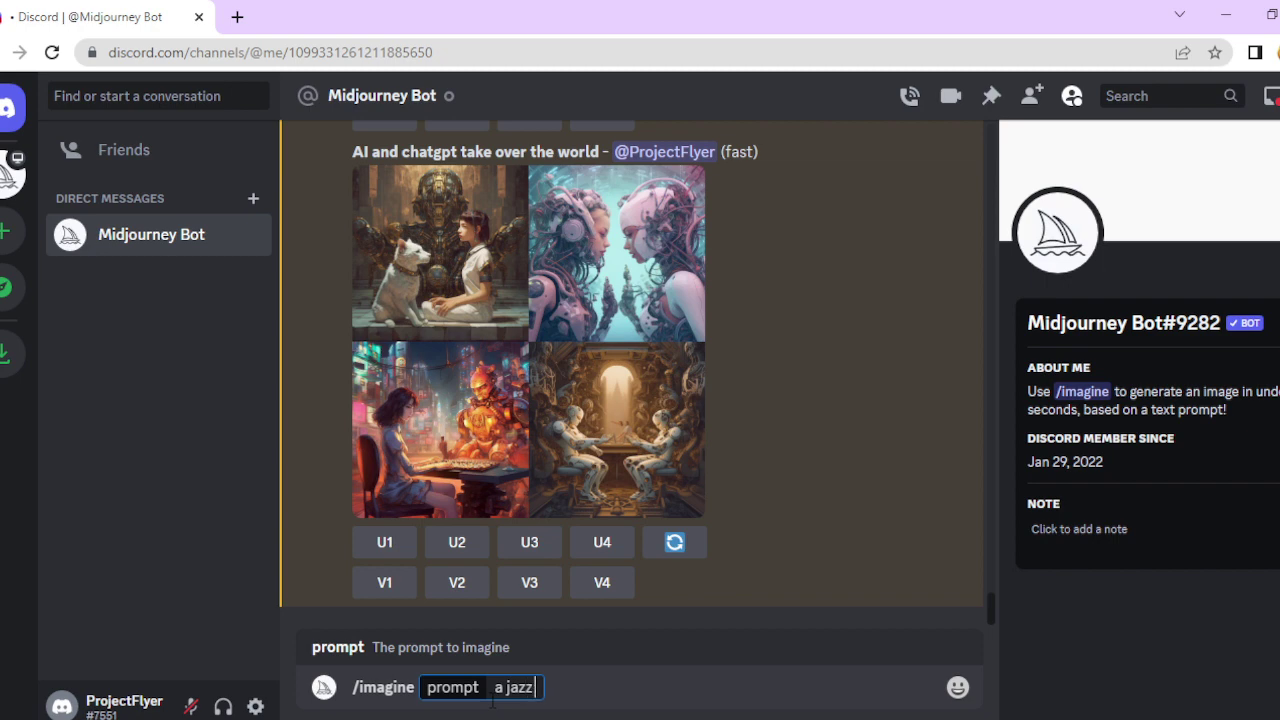
{"action": "type", "text": " quartet of"}
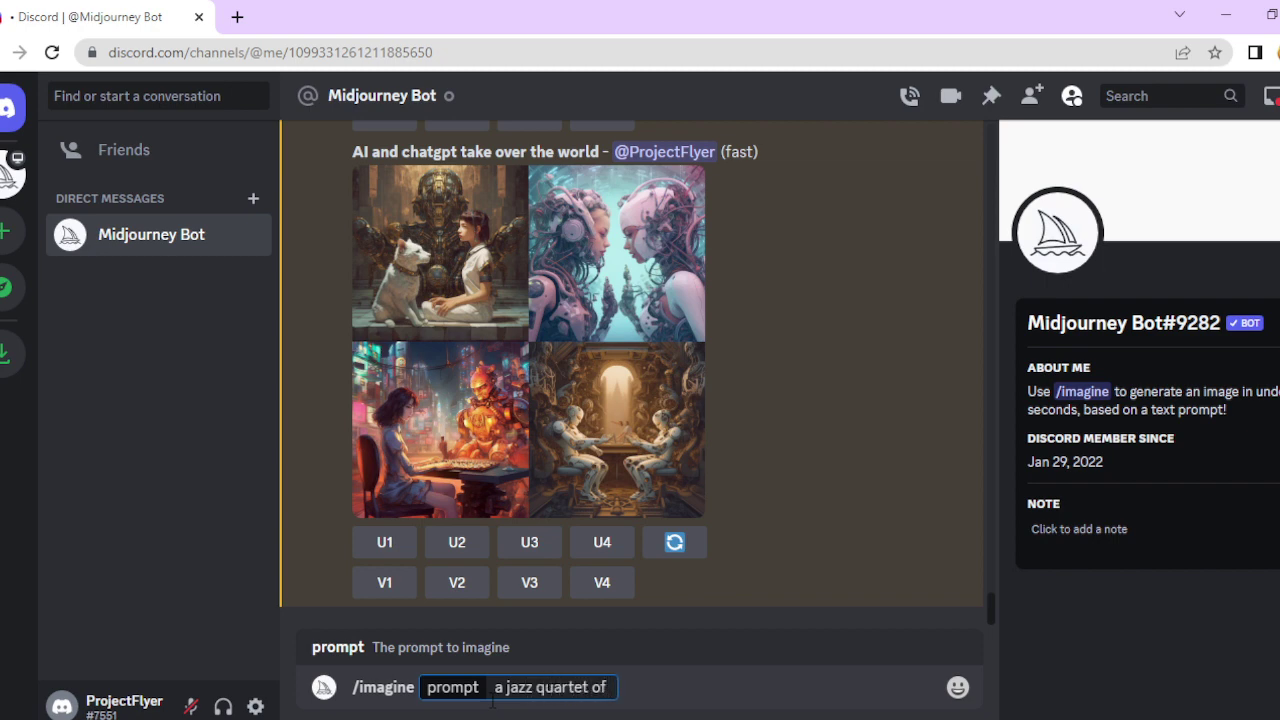
{"action": "type", "text": " Miles"}
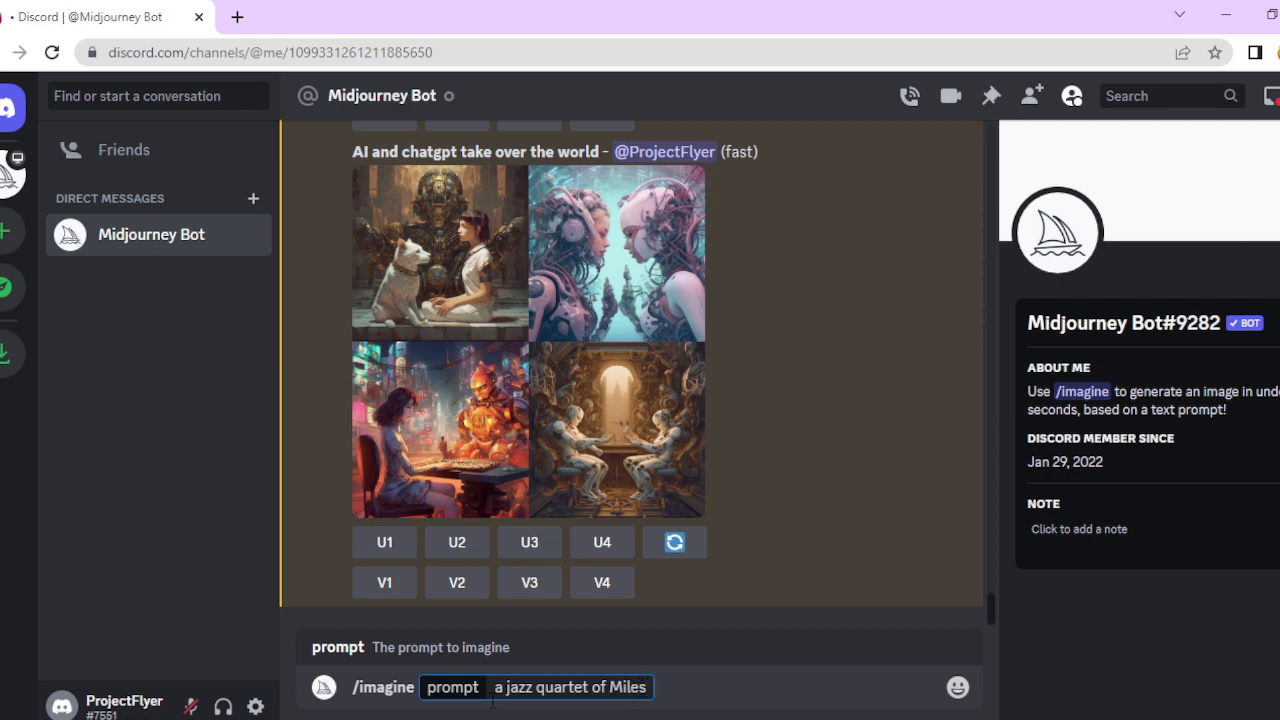
{"action": "type", "text": ", JOhn"}
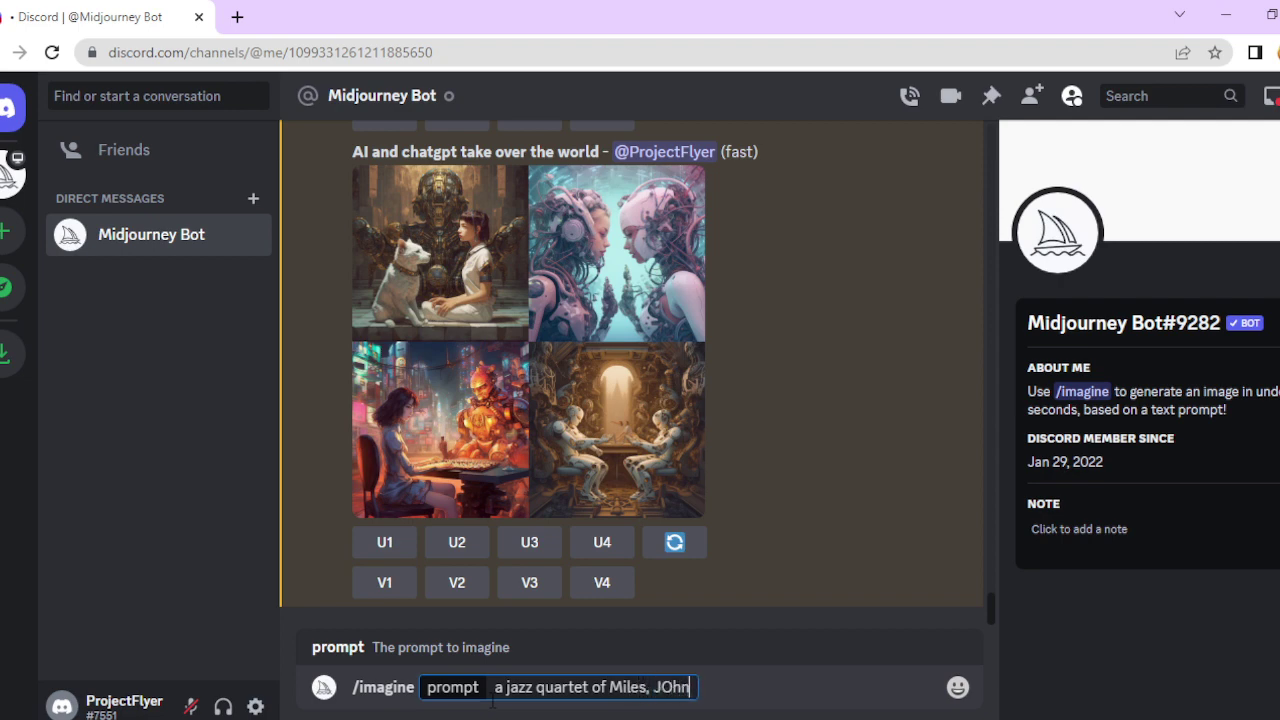
{"action": "key", "text": "BackSpace"}
{"action": "key", "text": "BackSpace"}
{"action": "key", "text": "BackSpace"}
{"action": "key", "text": "BackSpace"}
{"action": "type", "text": "Coltrane,"}
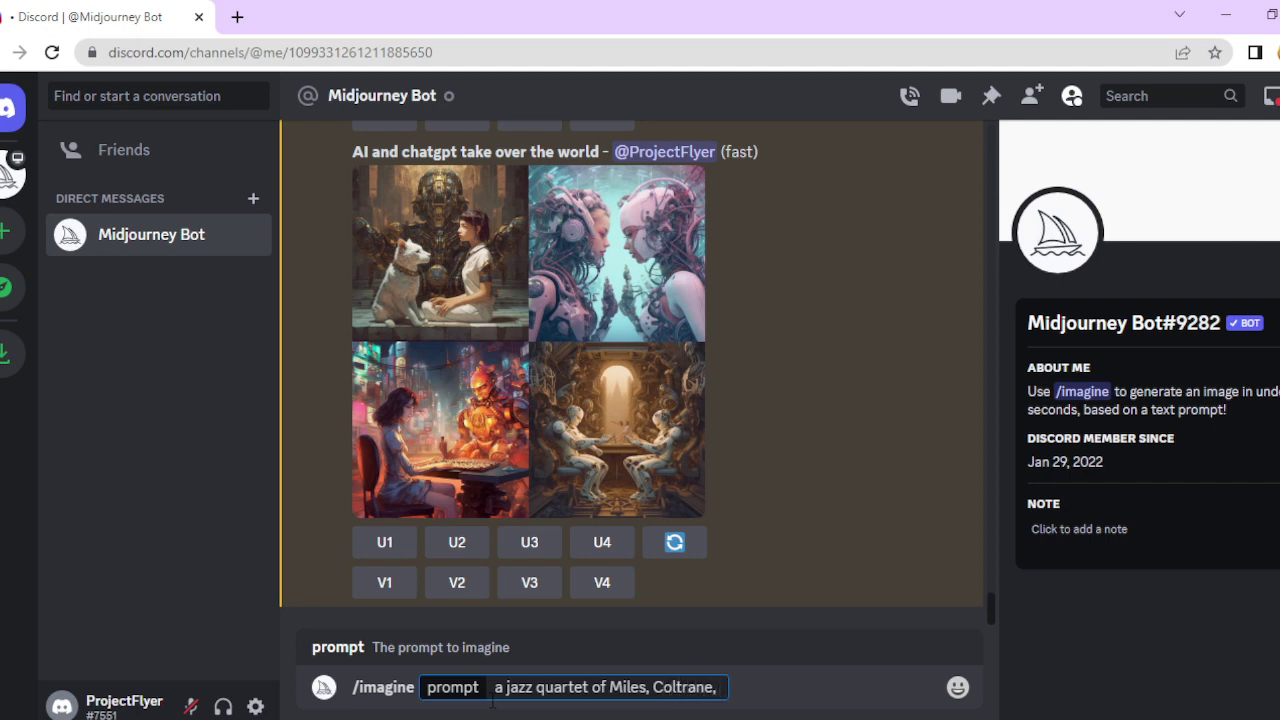
{"action": "type", "text": " McCo"}
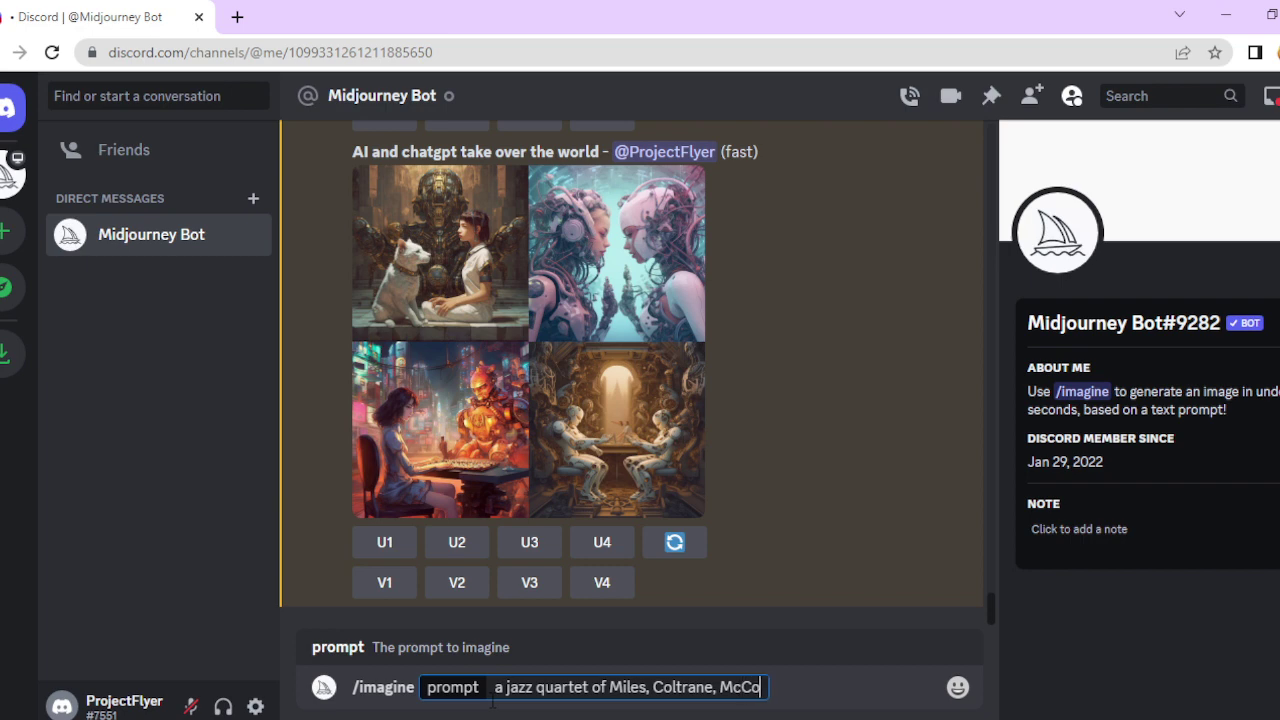
{"action": "type", "text": "y Tyn"}
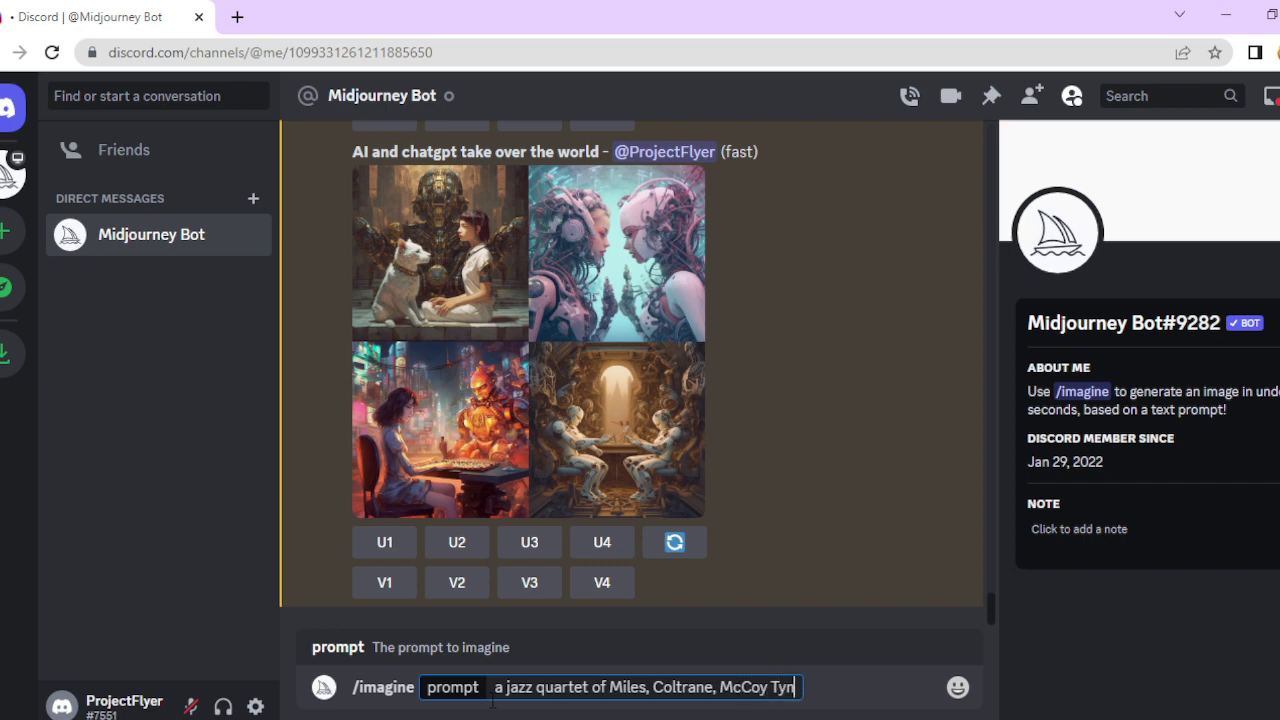
{"action": "type", "text": "er and "}
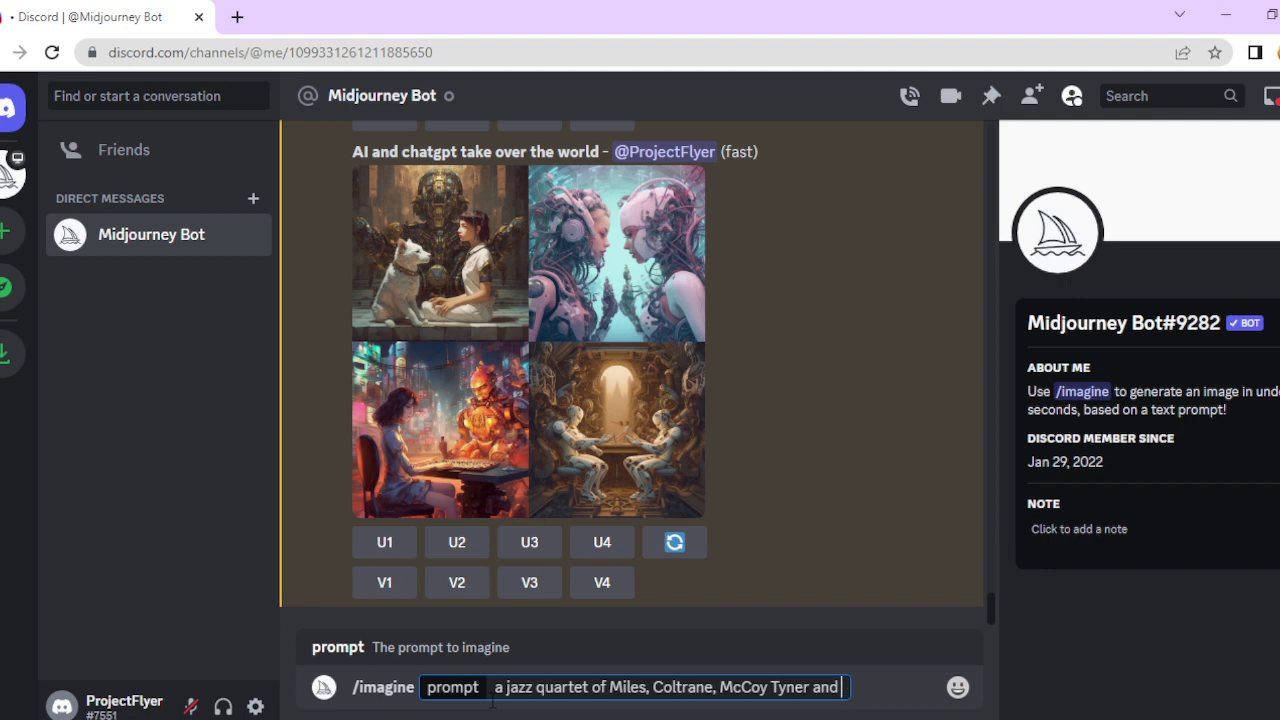
{"action": "type", "text": "Marc"}
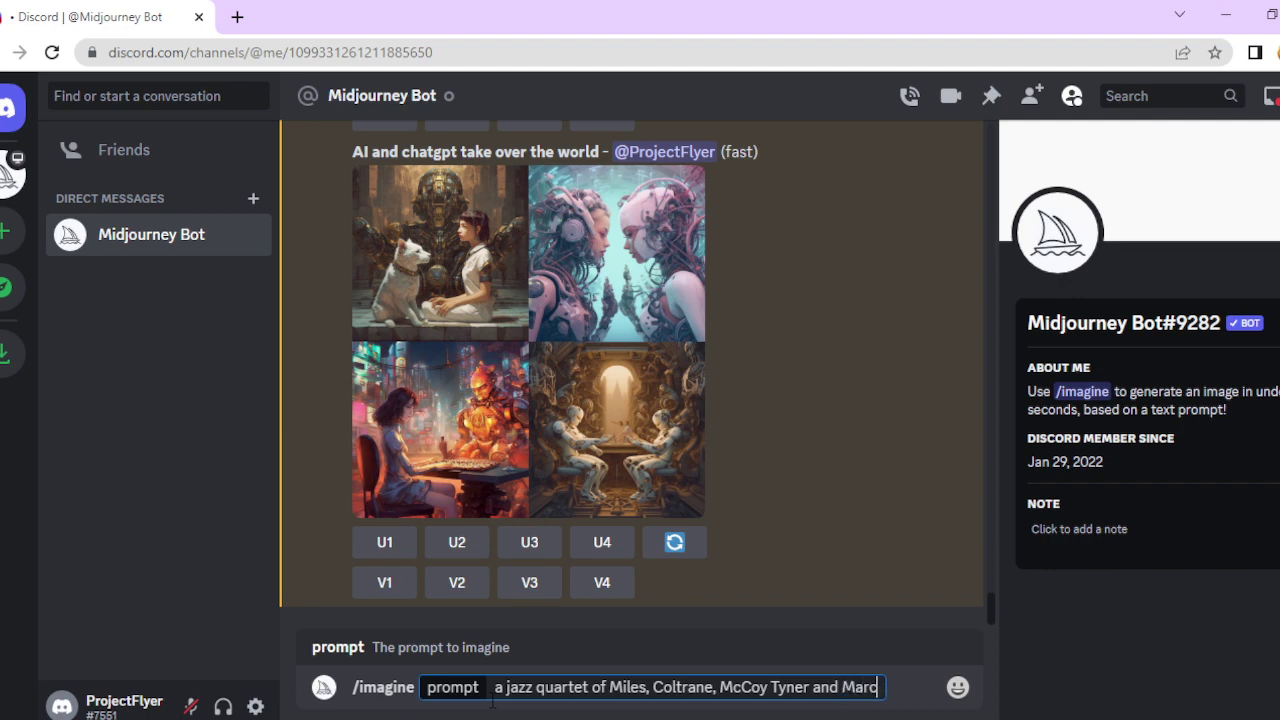
{"action": "type", "text": "us Mille"}
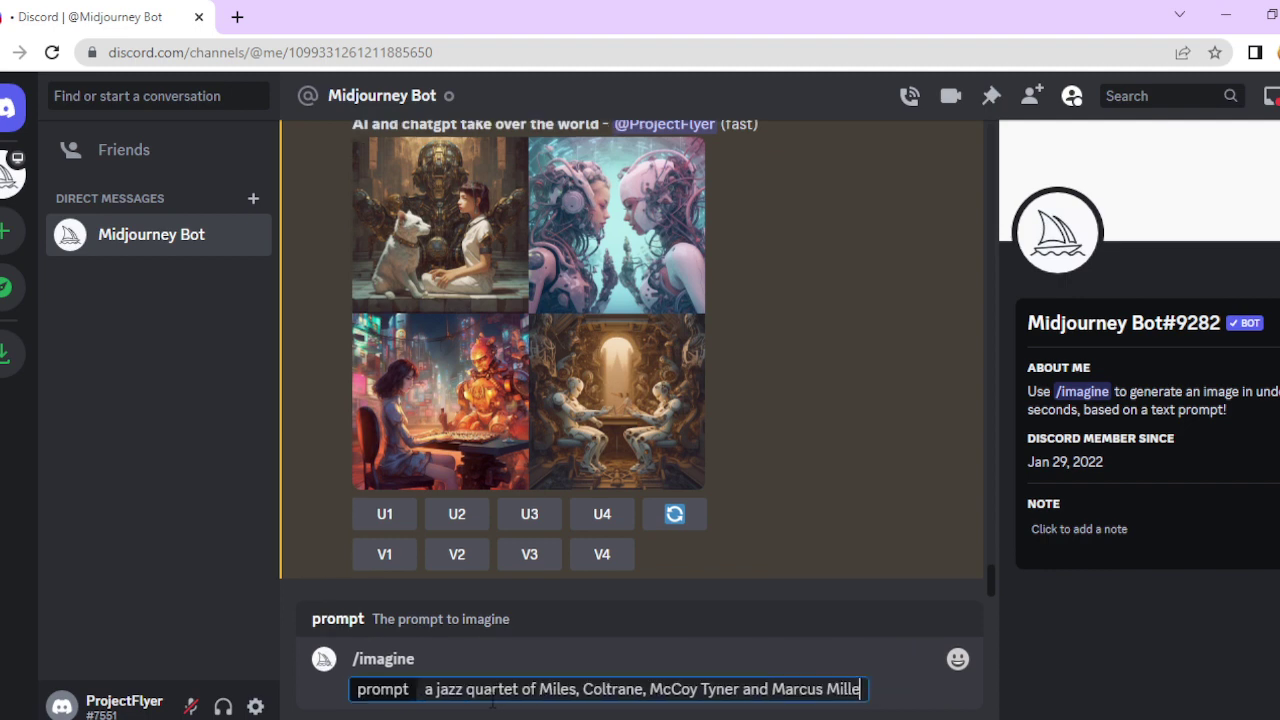
{"action": "type", "text": "r, jazz club"}
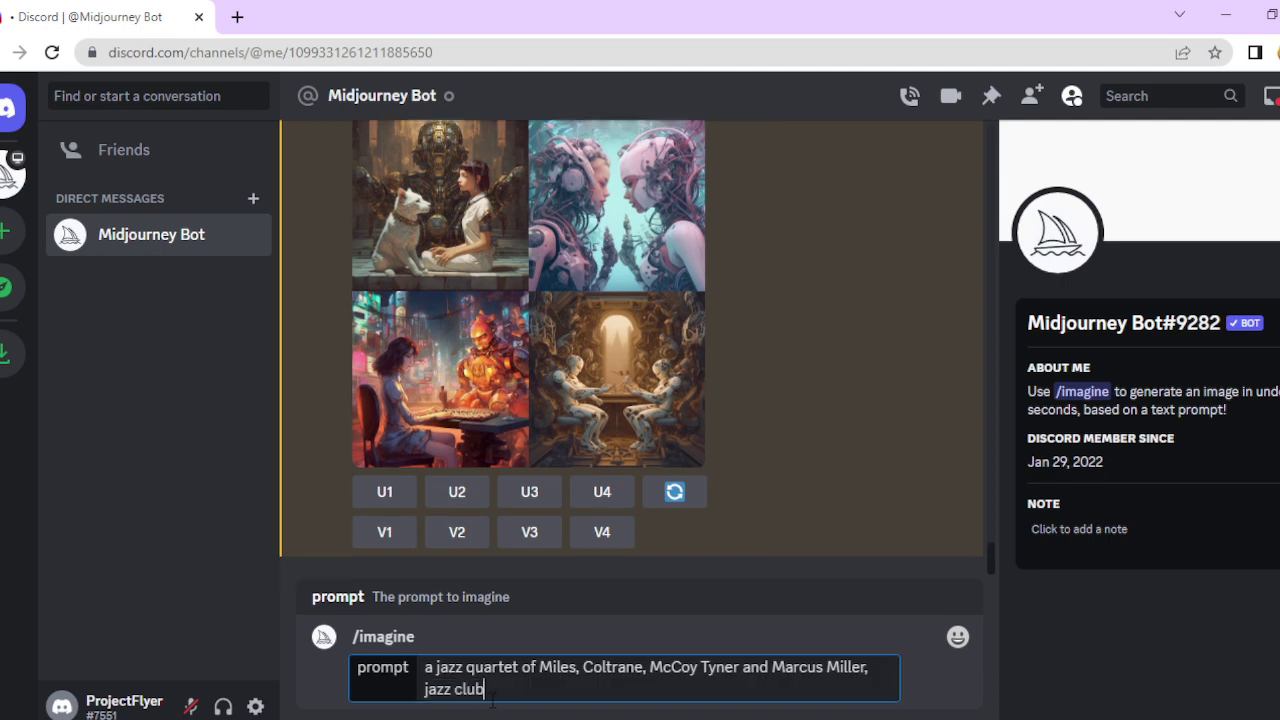
{"action": "type", "text": " downtown n"}
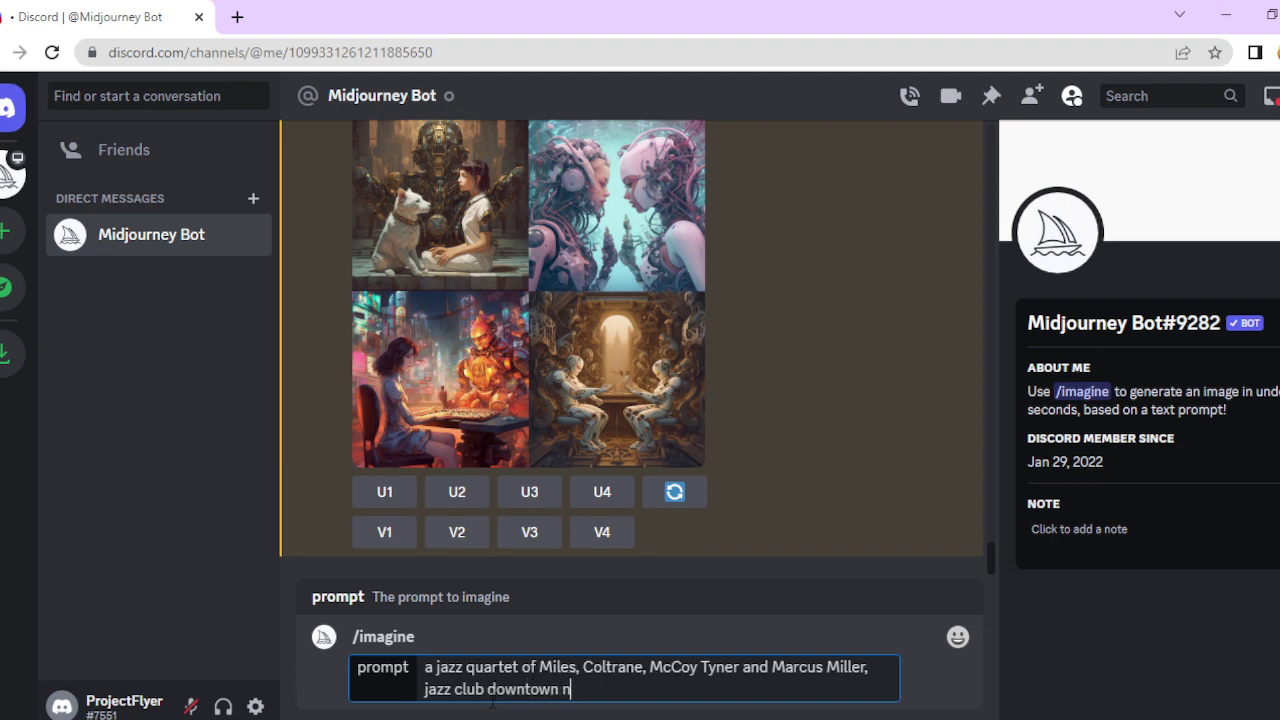
{"action": "type", "text": "ew york, detailed fi"}
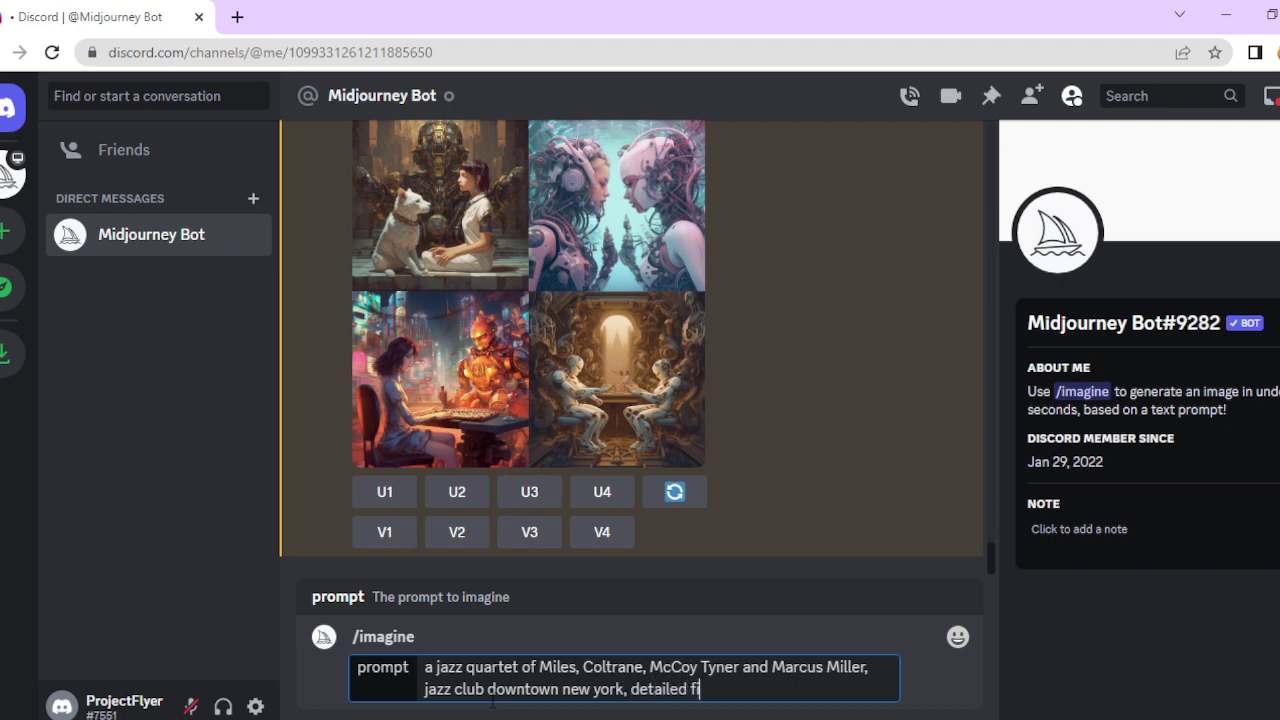
{"action": "type", "text": "lm quality with"}
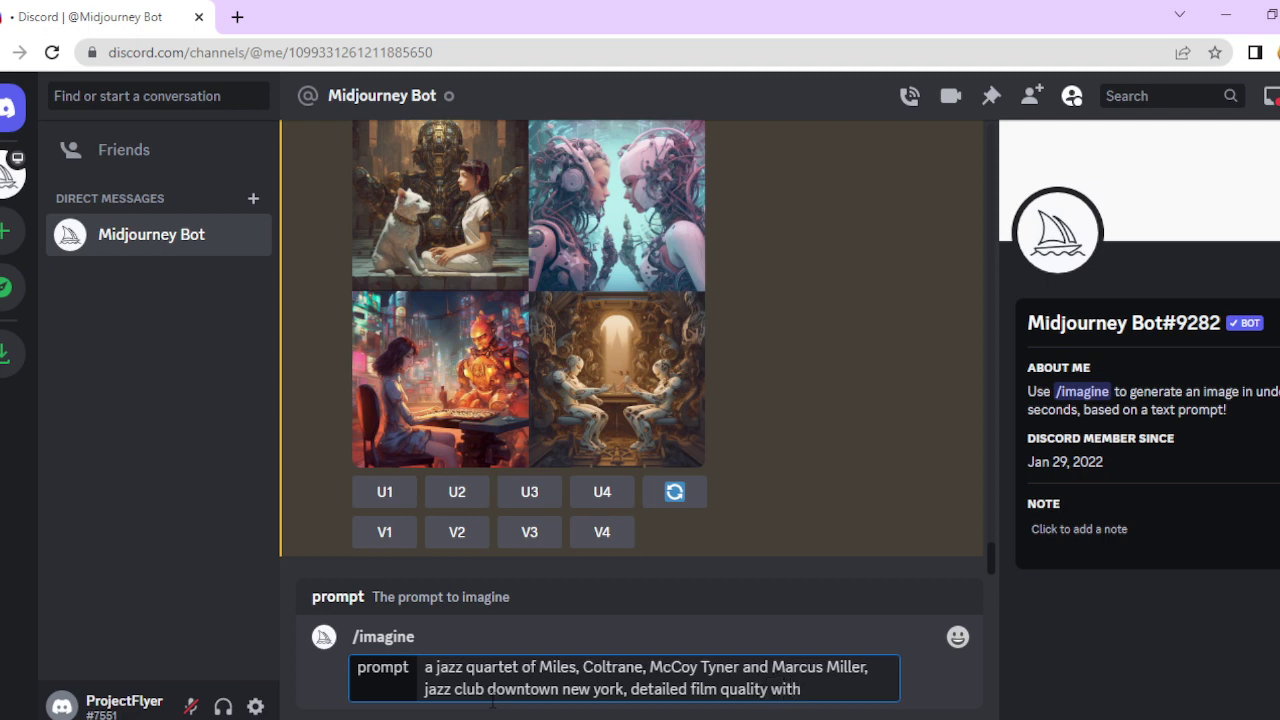
{"action": "type", "text": " a receptive aud"}
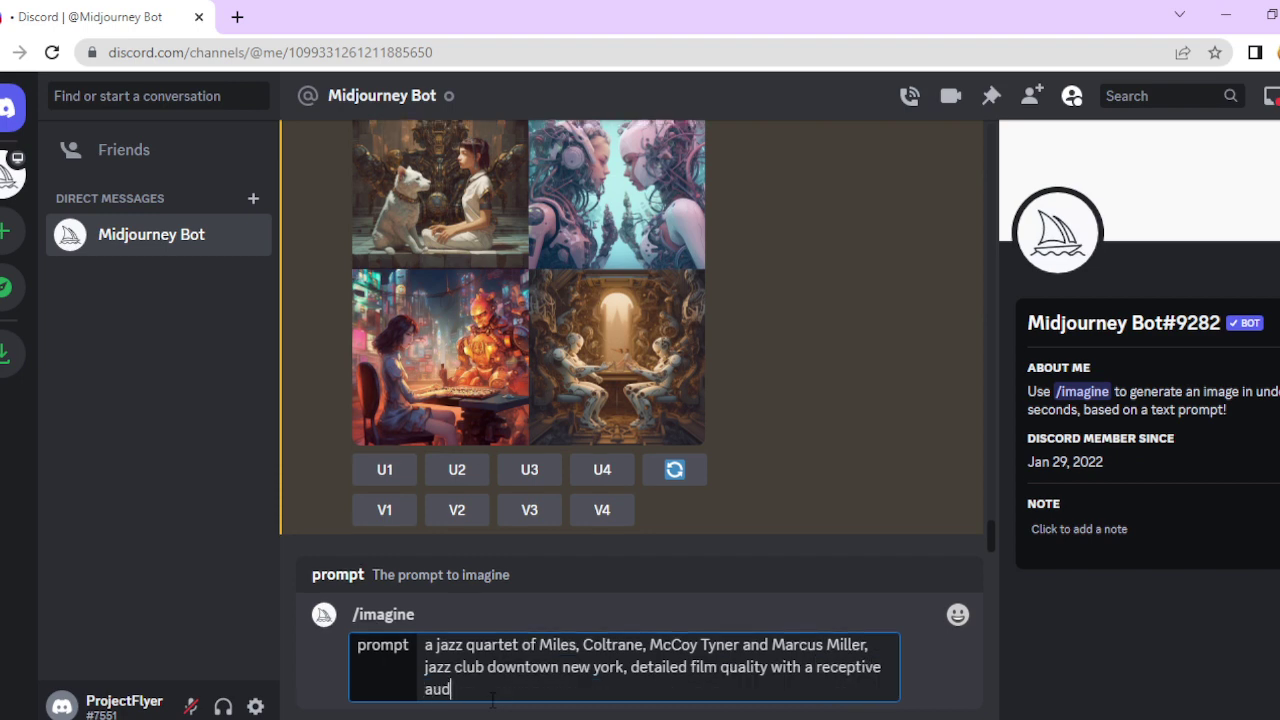
{"action": "type", "text": "ience"}
{"action": "key", "text": "Return"}
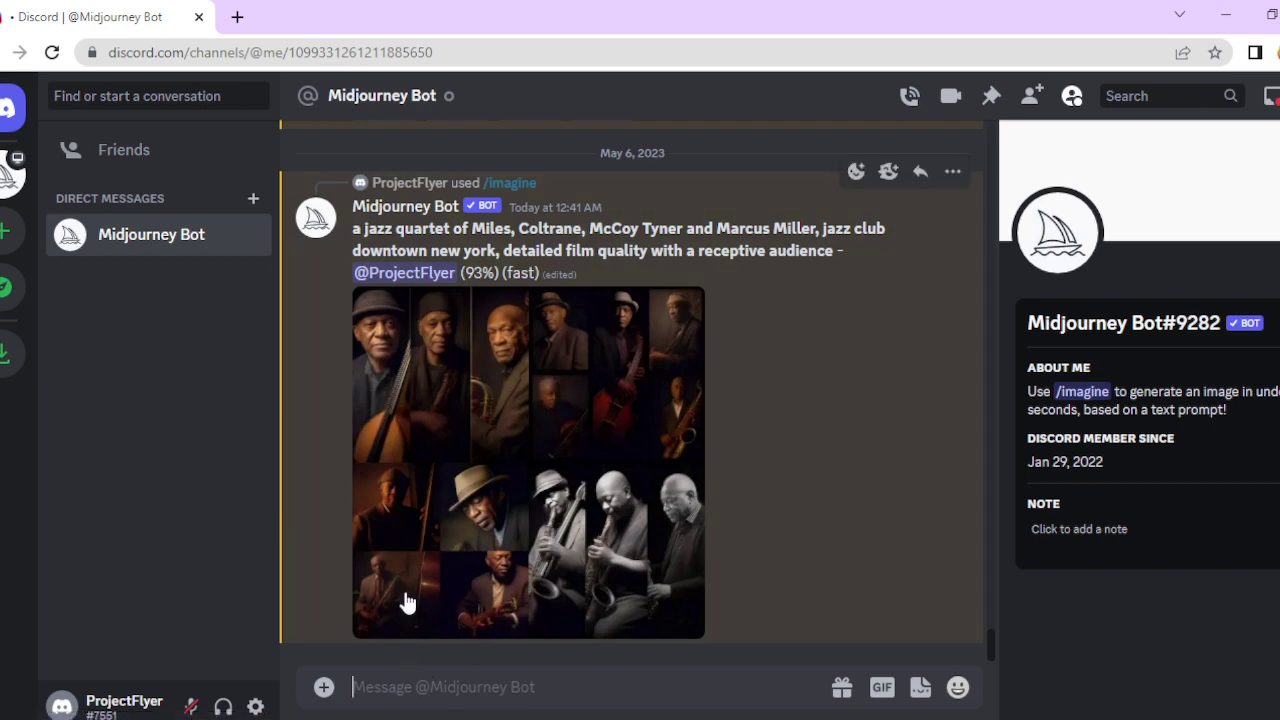
- Open the jazz quartet grid as grid_0.webp in three Chrome tabs, then close the Discord preview
{"action": "left_click", "coordinate": [408, 598]}
{"action": "left_click", "coordinate": [487, 633]}
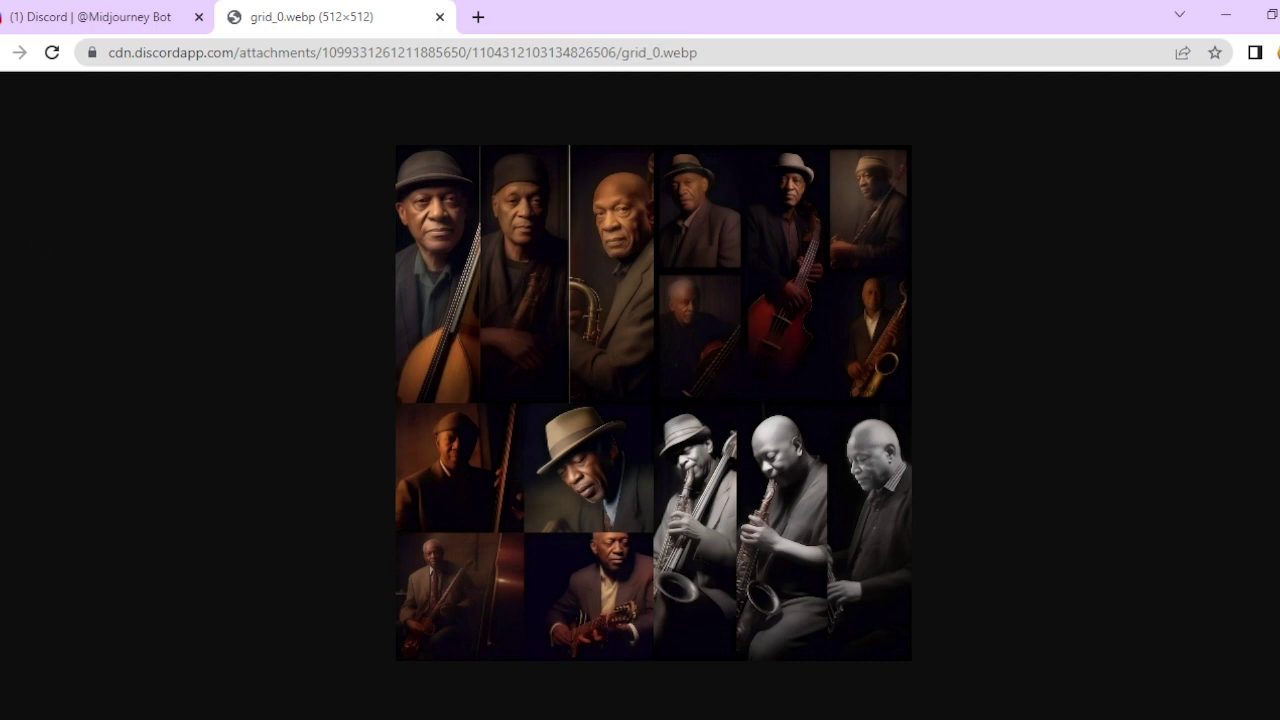
{"action": "left_click", "coordinate": [95, 17]}
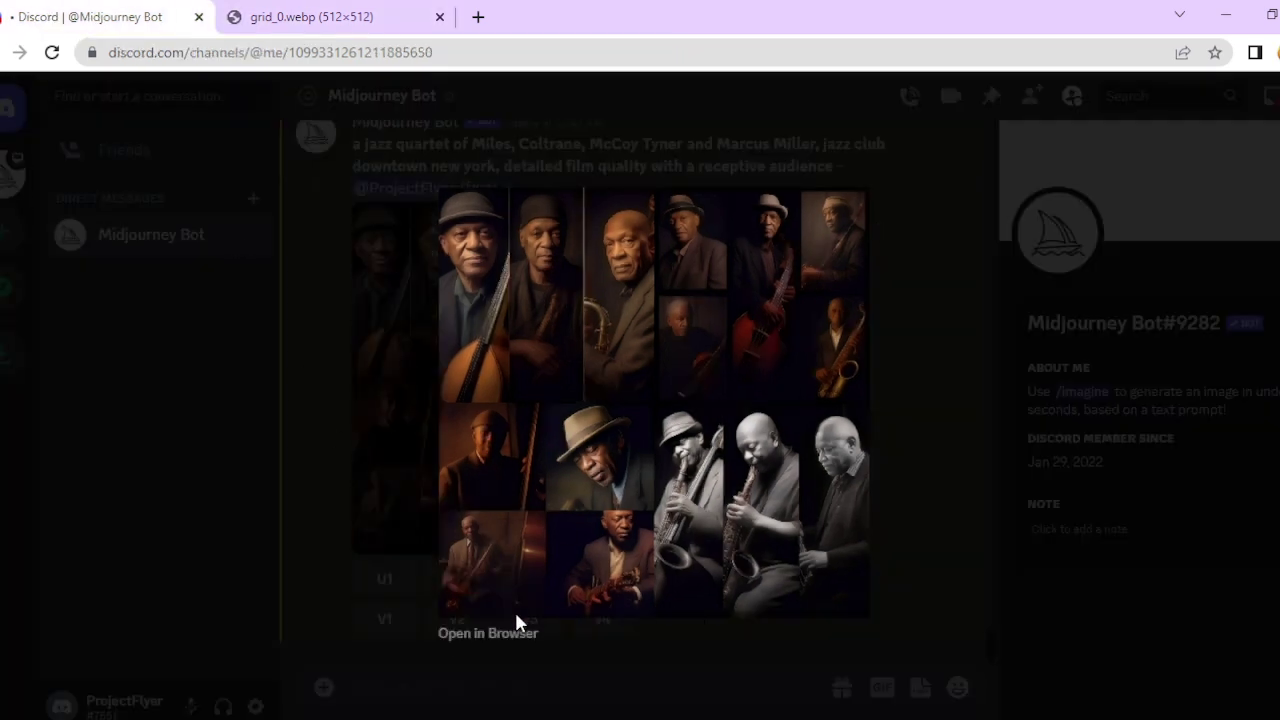
{"action": "left_click", "coordinate": [508, 629]}
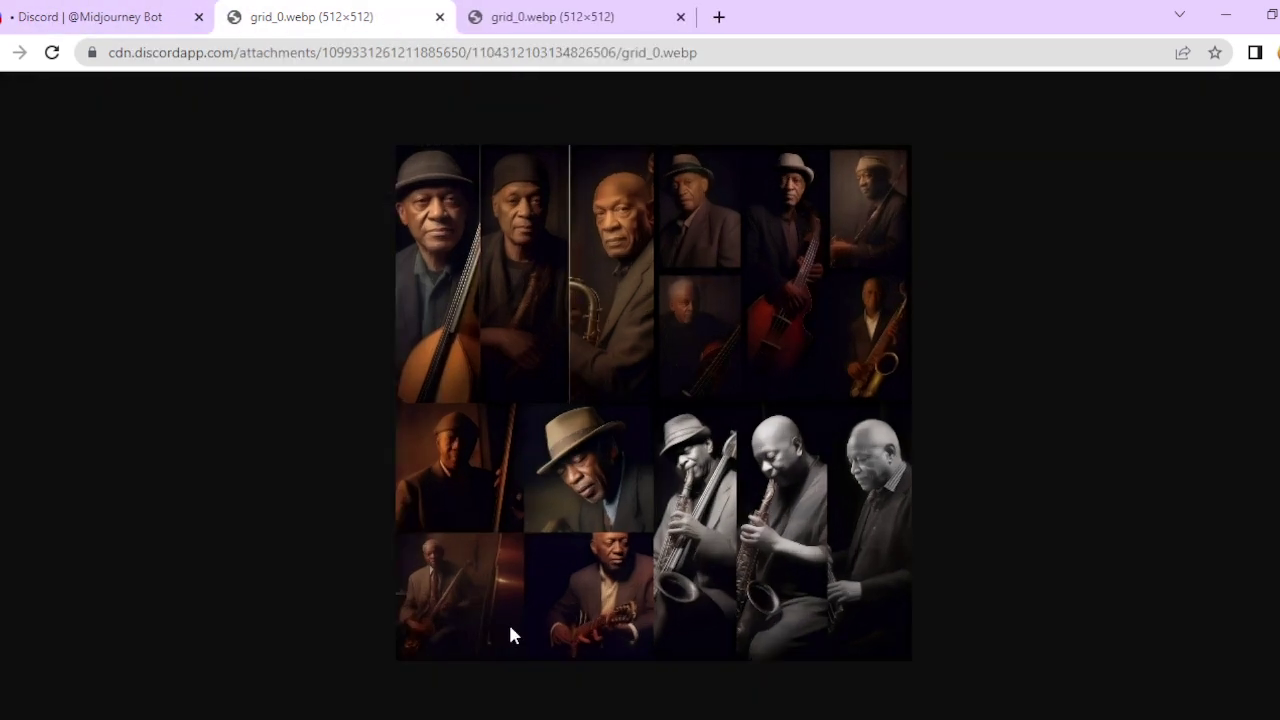
{"action": "left_click", "coordinate": [150, 17]}
{"action": "left_click", "coordinate": [458, 631]}
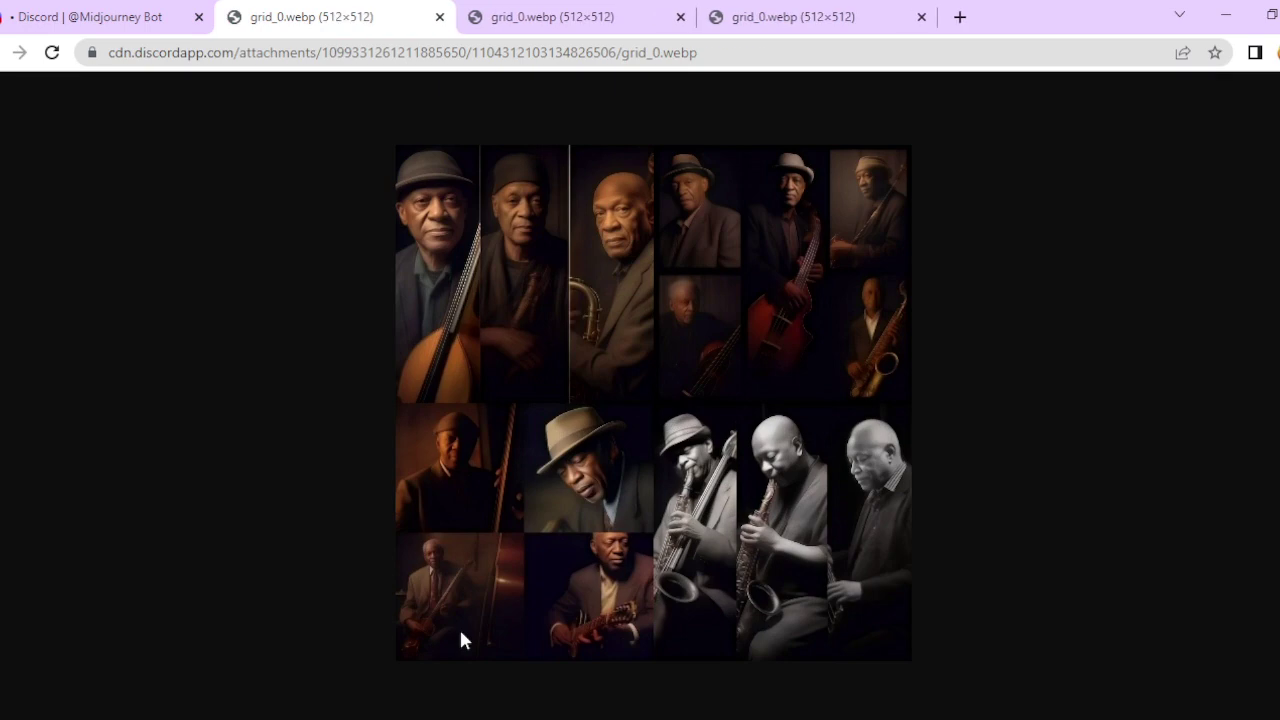
{"action": "left_click", "coordinate": [109, 17]}
{"action": "left_click", "coordinate": [290, 342]}
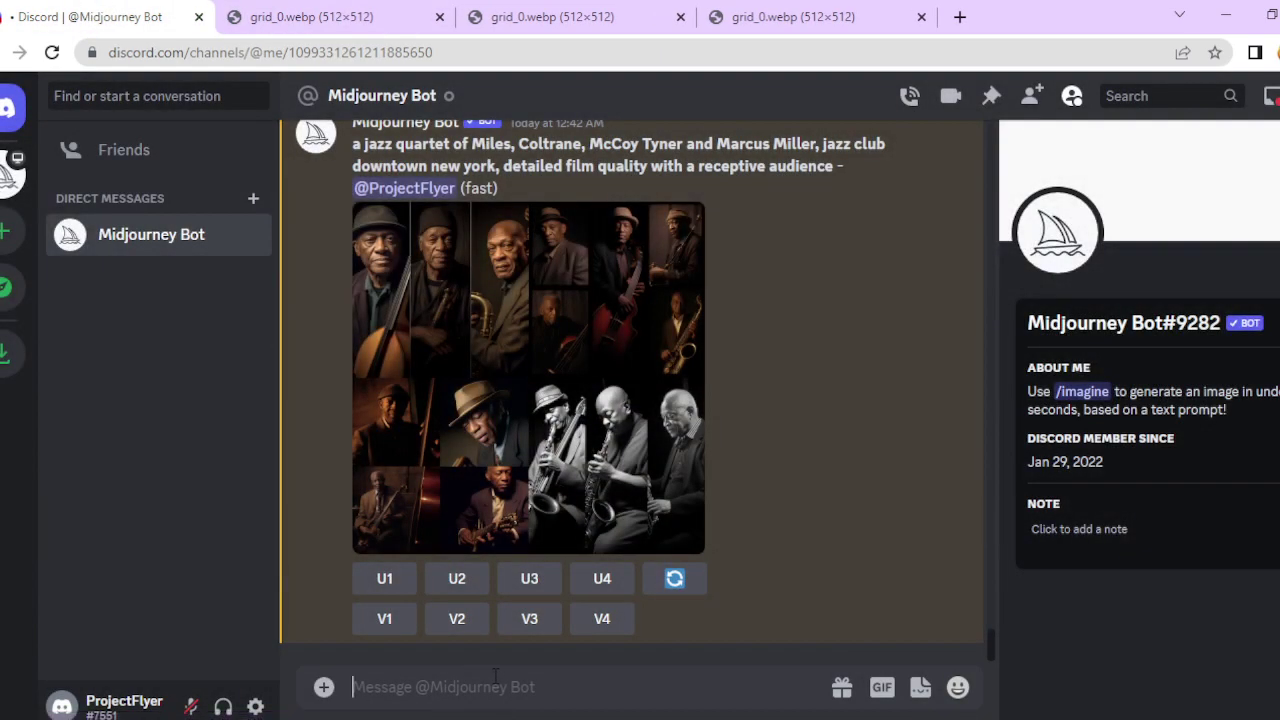
- Send the /imagine prompt 'Marcus miller on his bass at the bluenote NY'
{"action": "type", "text": "/imagine"}
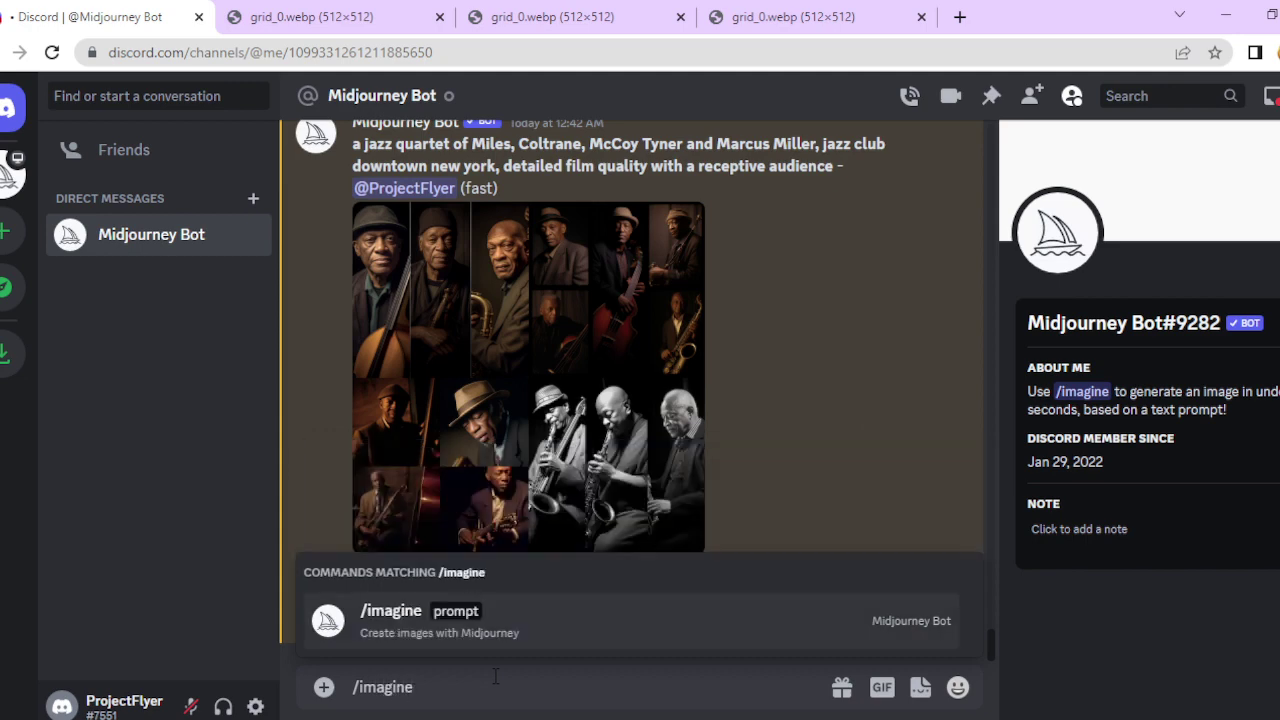
{"action": "key", "text": "Tab"}
{"action": "type", "text": "Marcus miller on his "}
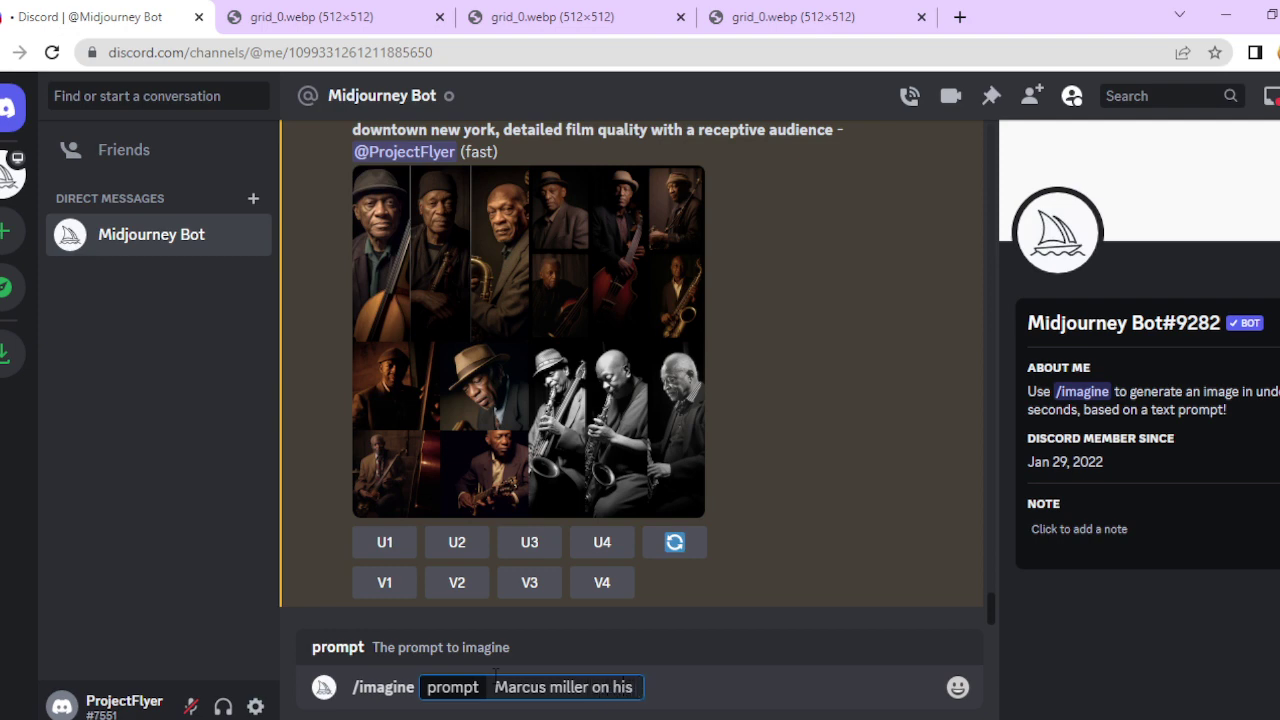
{"action": "type", "text": "bass"}
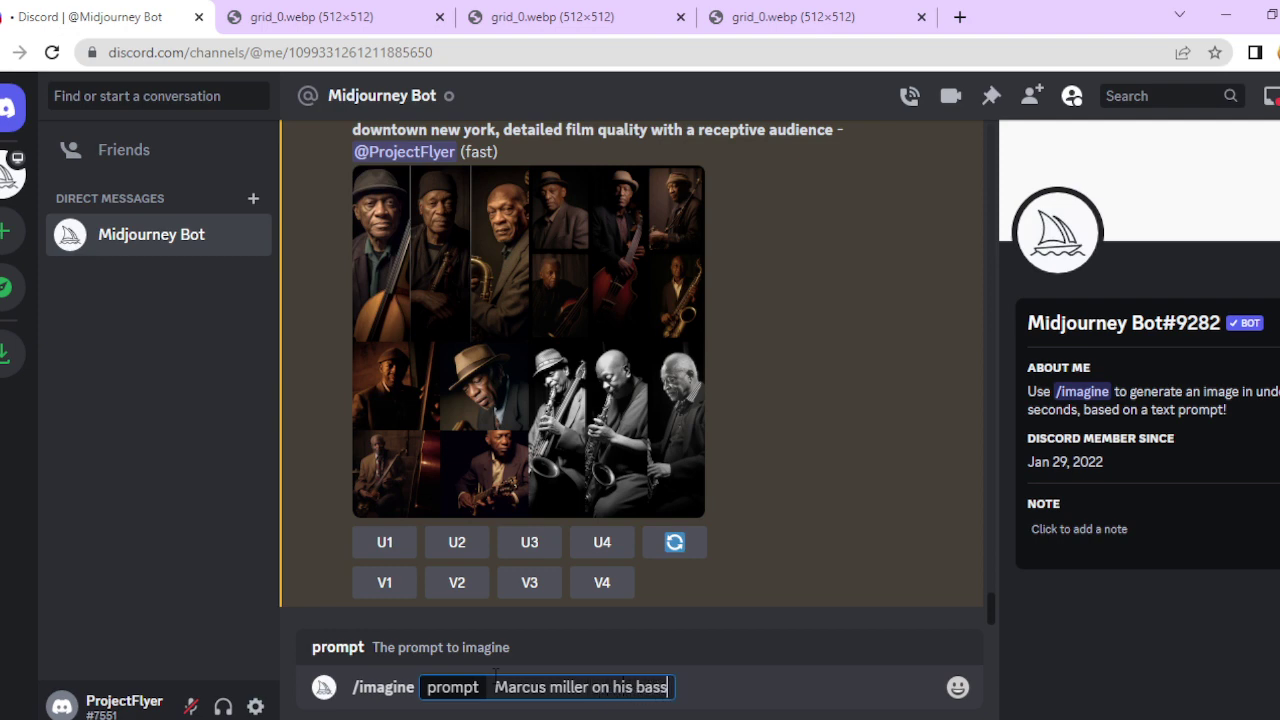
{"action": "type", "text": " atthe"}
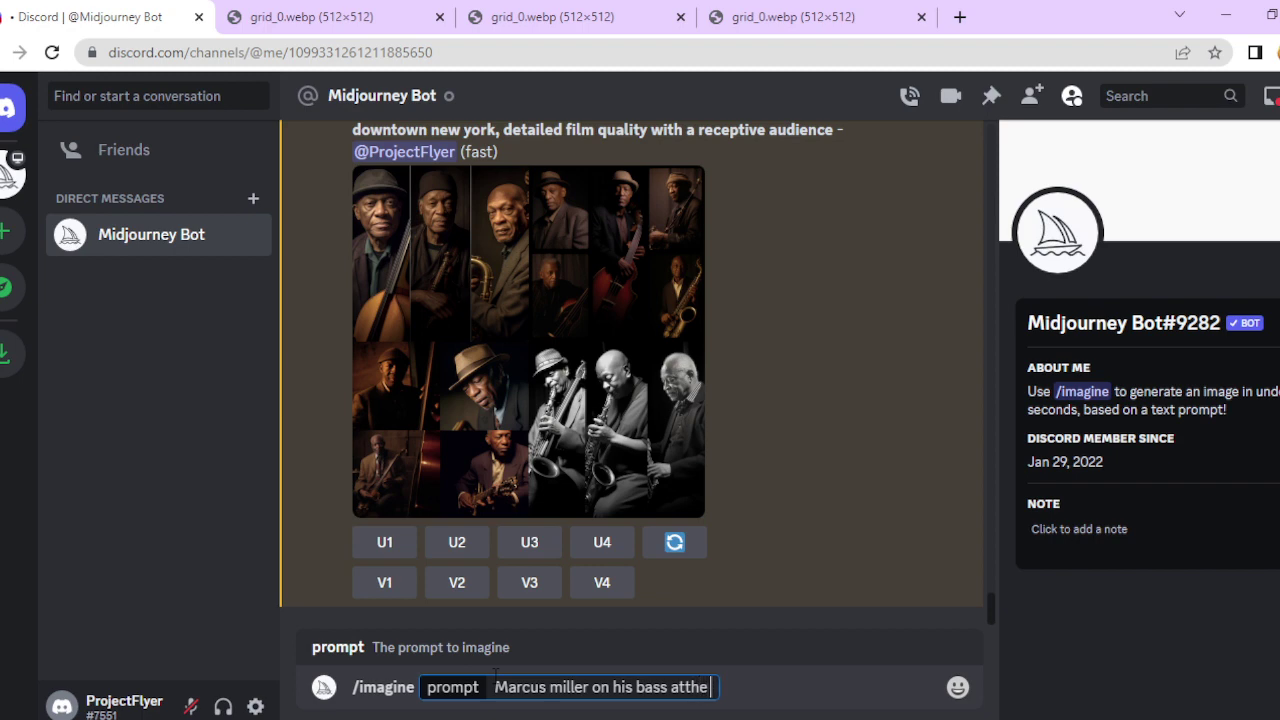
{"action": "key", "text": "BackSpace"}
{"action": "key", "text": "BackSpace"}
{"action": "key", "text": "BackSpace"}
{"action": "type", "text": "the bluenote"}
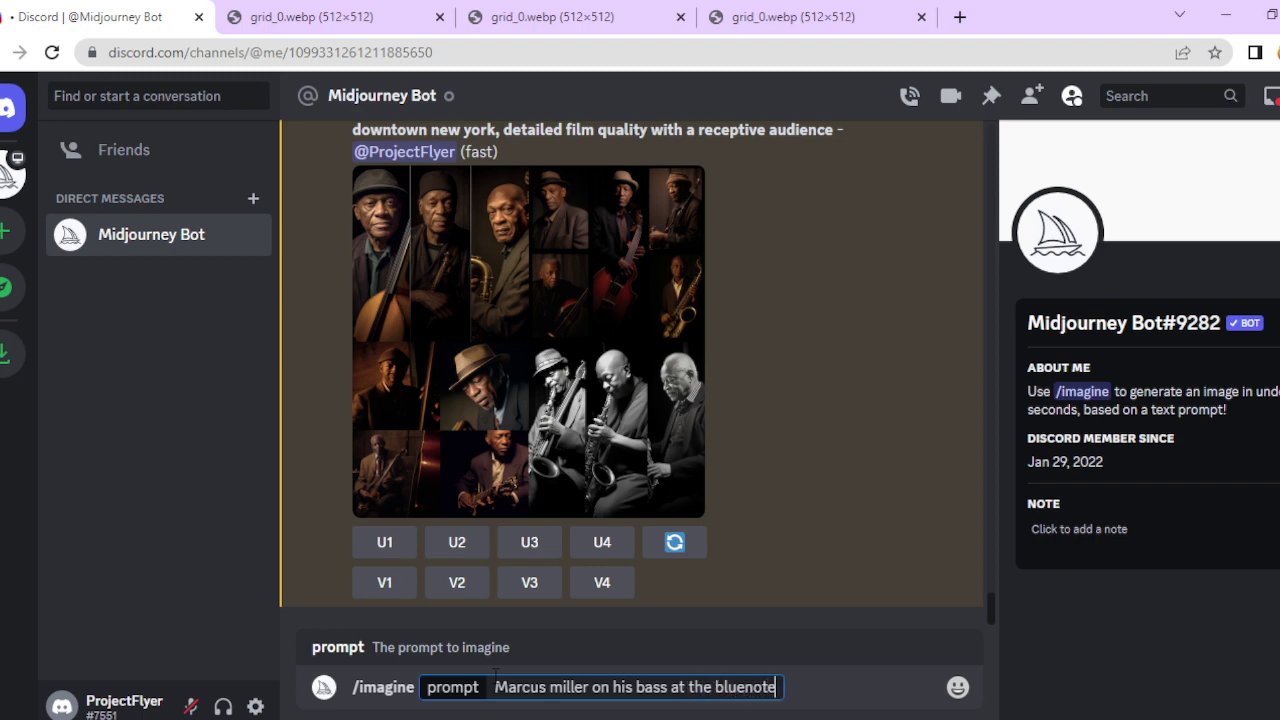
{"action": "type", "text": " NY"}
{"action": "key", "text": "Return"}
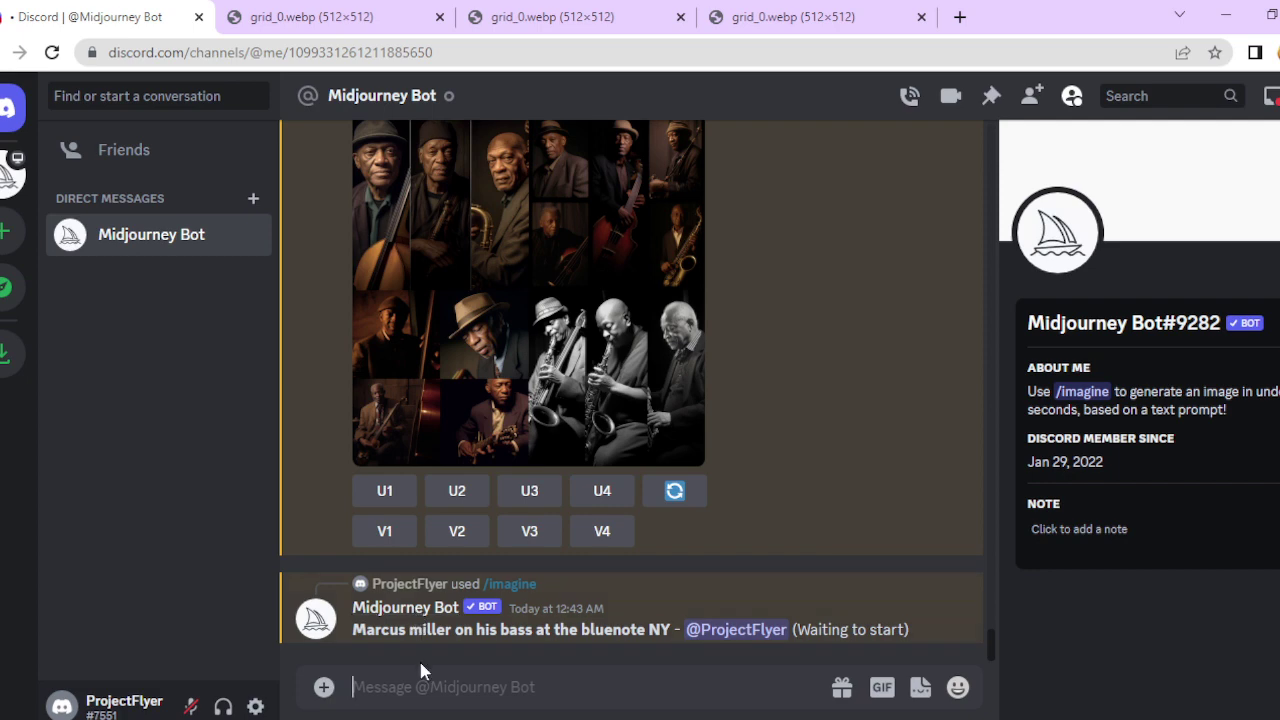
- Send the /imagine prompt 'Mccoy tyner on solo piano, photo realistic, hyper realistic'
{"action": "type", "text": "/imagine"}
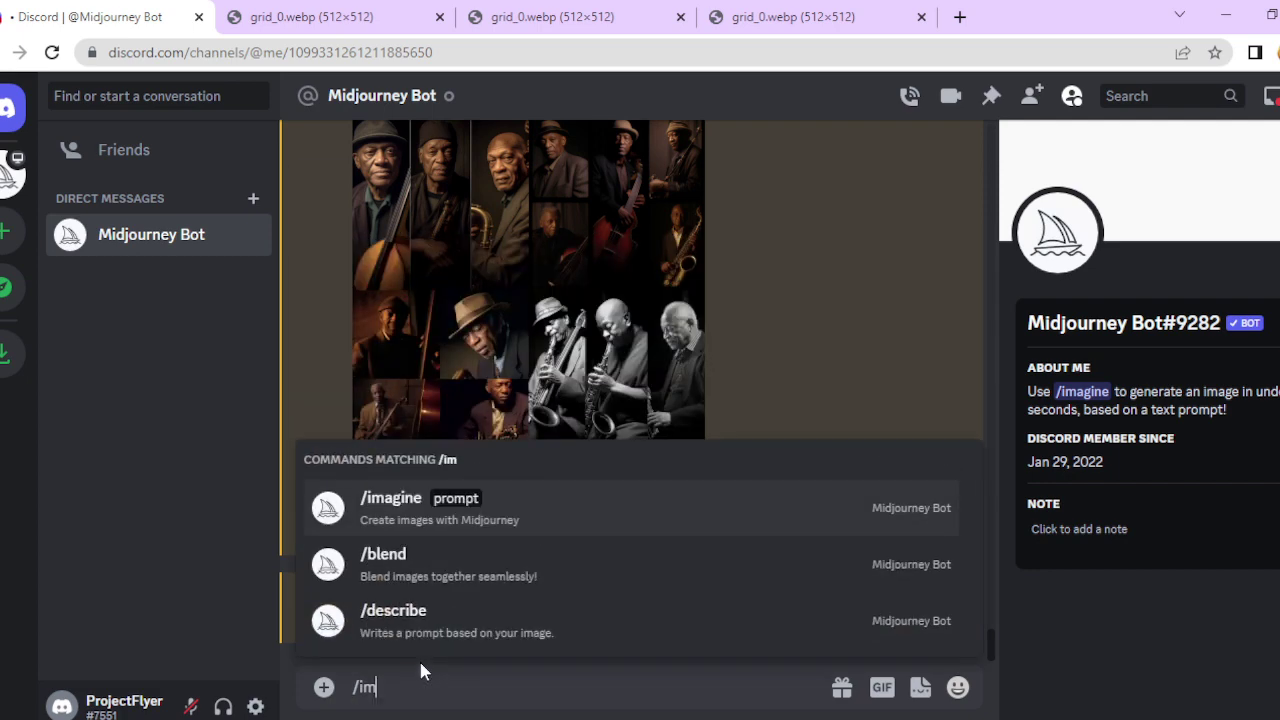
{"action": "key", "text": "Tab"}
{"action": "type", "text": "Mccoy tyner on solo pai"}
{"action": "key", "text": "BackSpace"}
{"action": "key", "text": "BackSpace"}
{"action": "type", "text": "iano,"}
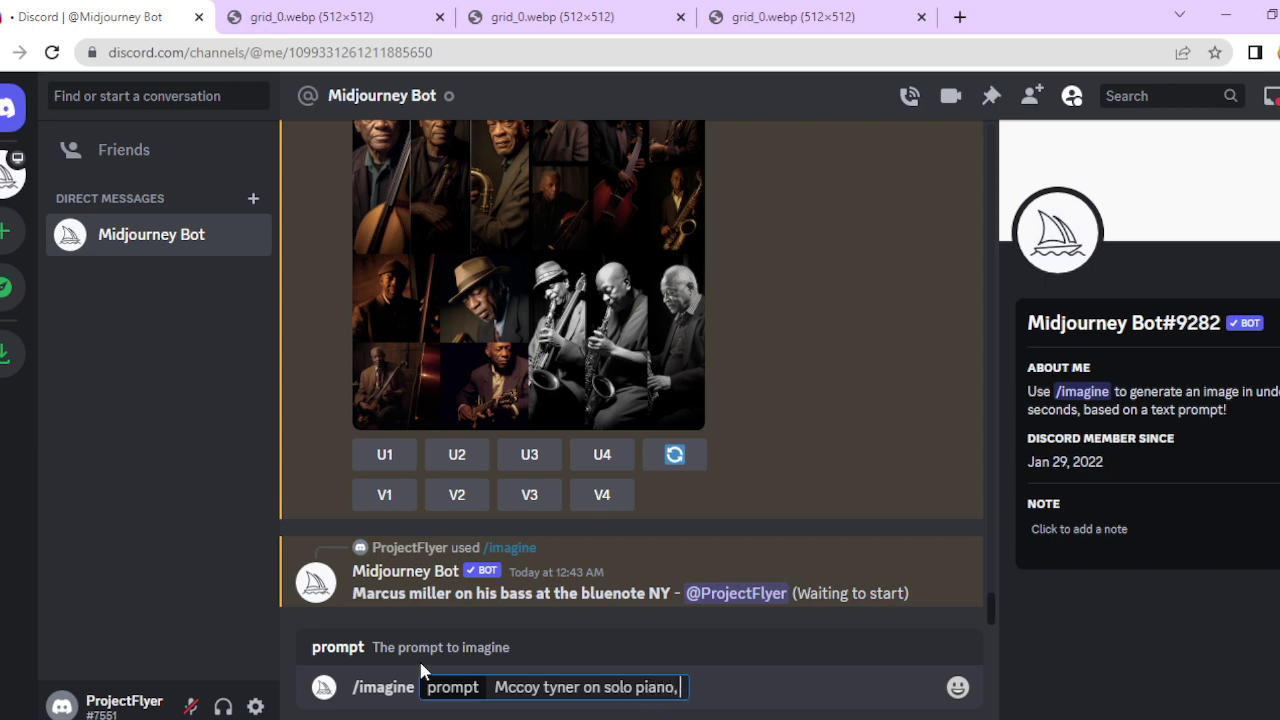
{"action": "type", "text": " photo"}
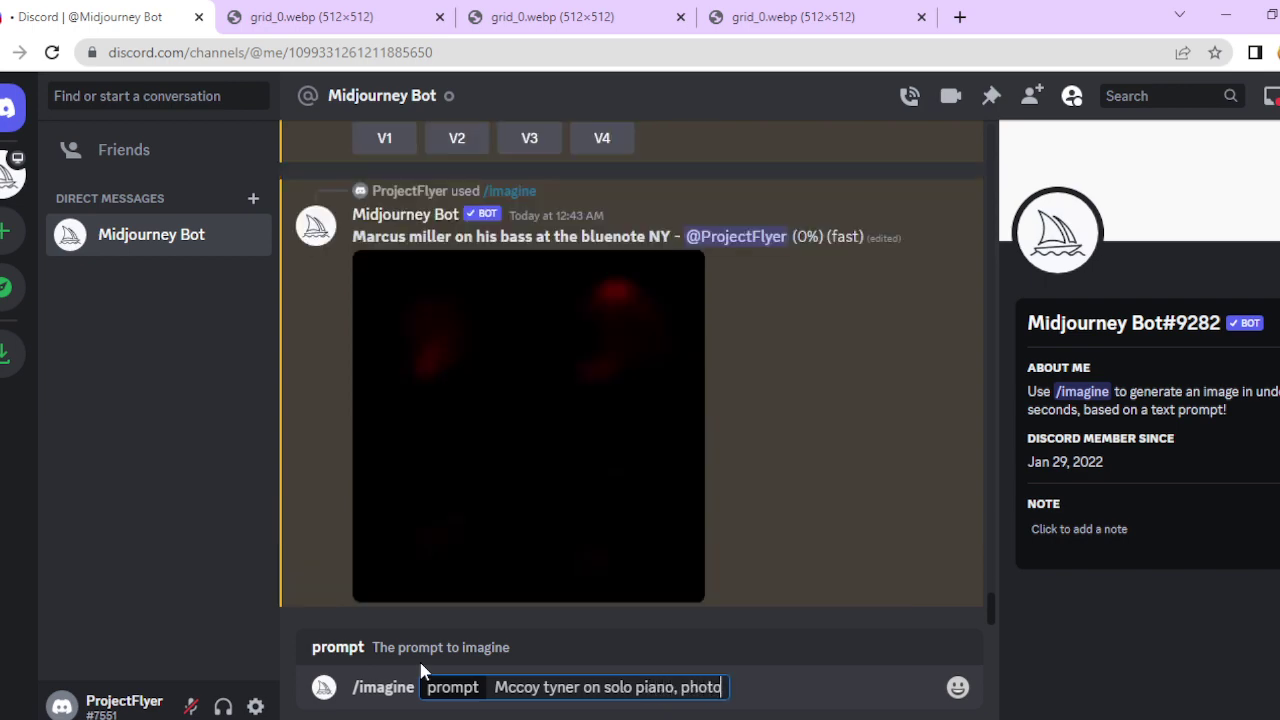
{"action": "type", "text": " realistic, hyper real"}
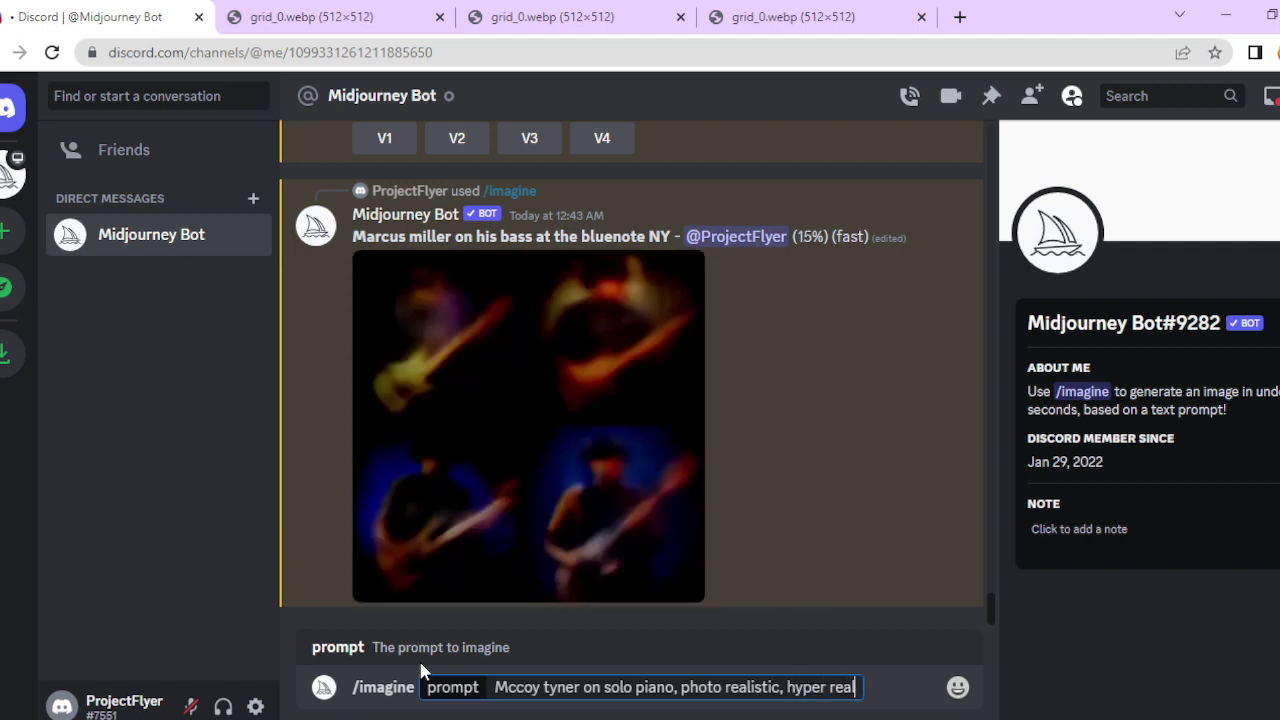
{"action": "type", "text": "istic"}
{"action": "key", "text": "Return"}
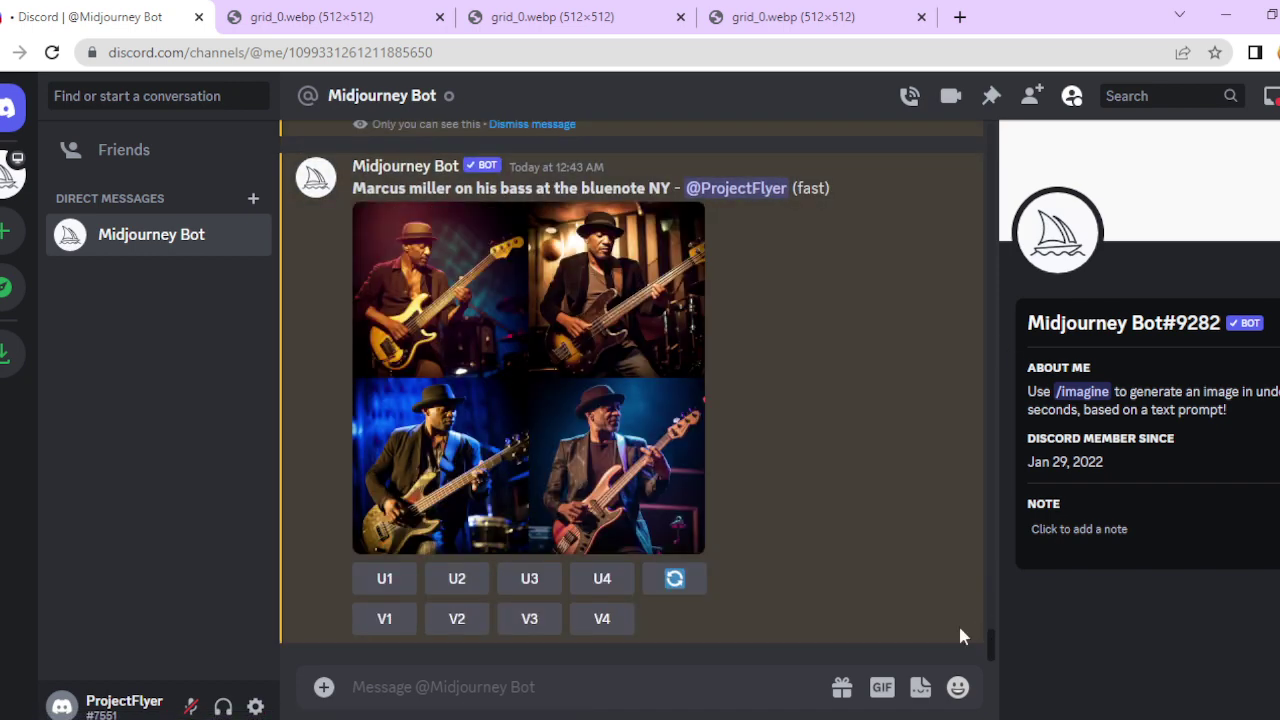
- Open the Marcus Miller bass grid full-size in a new Chrome tab and close the Discord preview
{"action": "left_click", "coordinate": [432, 456]}
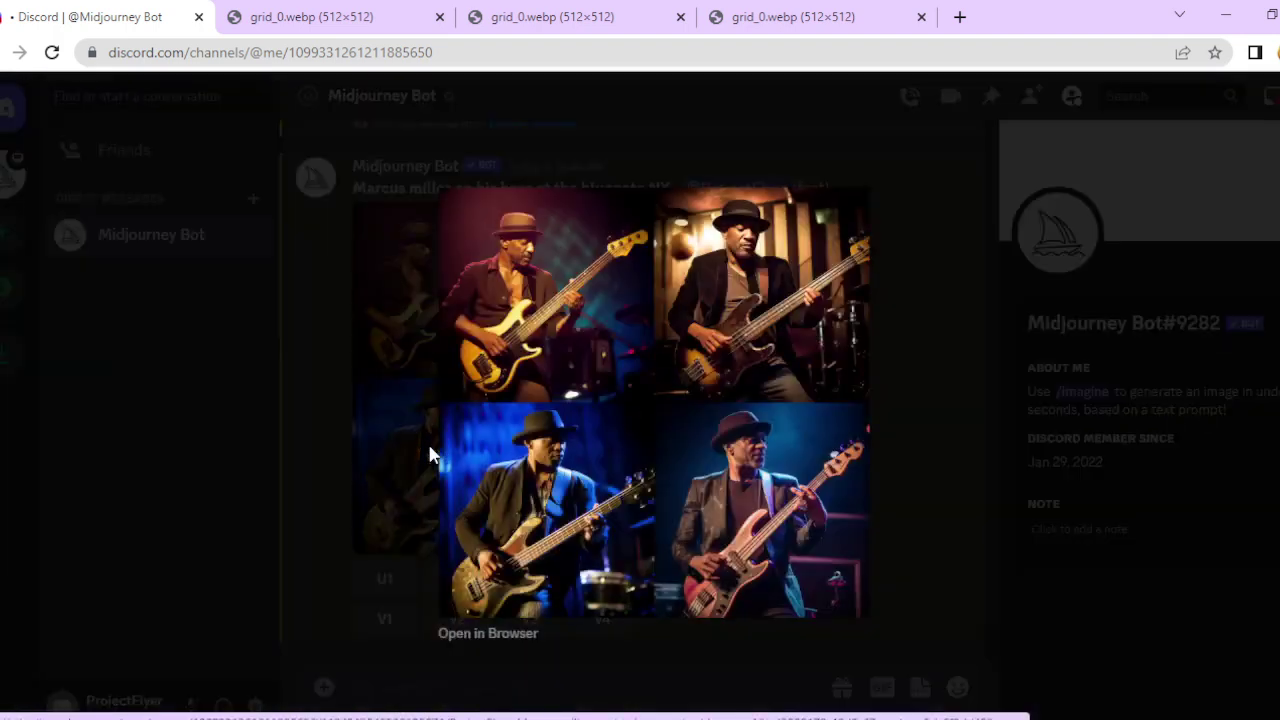
{"action": "left_click", "coordinate": [474, 633]}
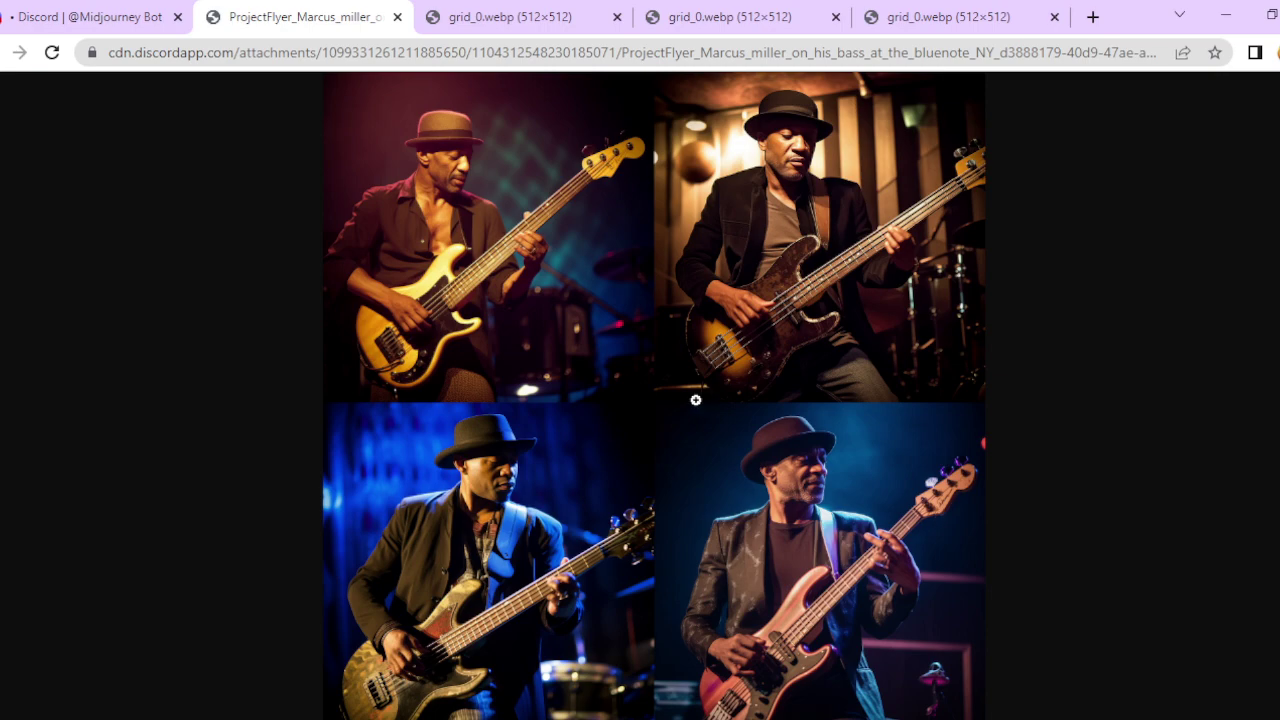
{"action": "left_click", "coordinate": [127, 20]}
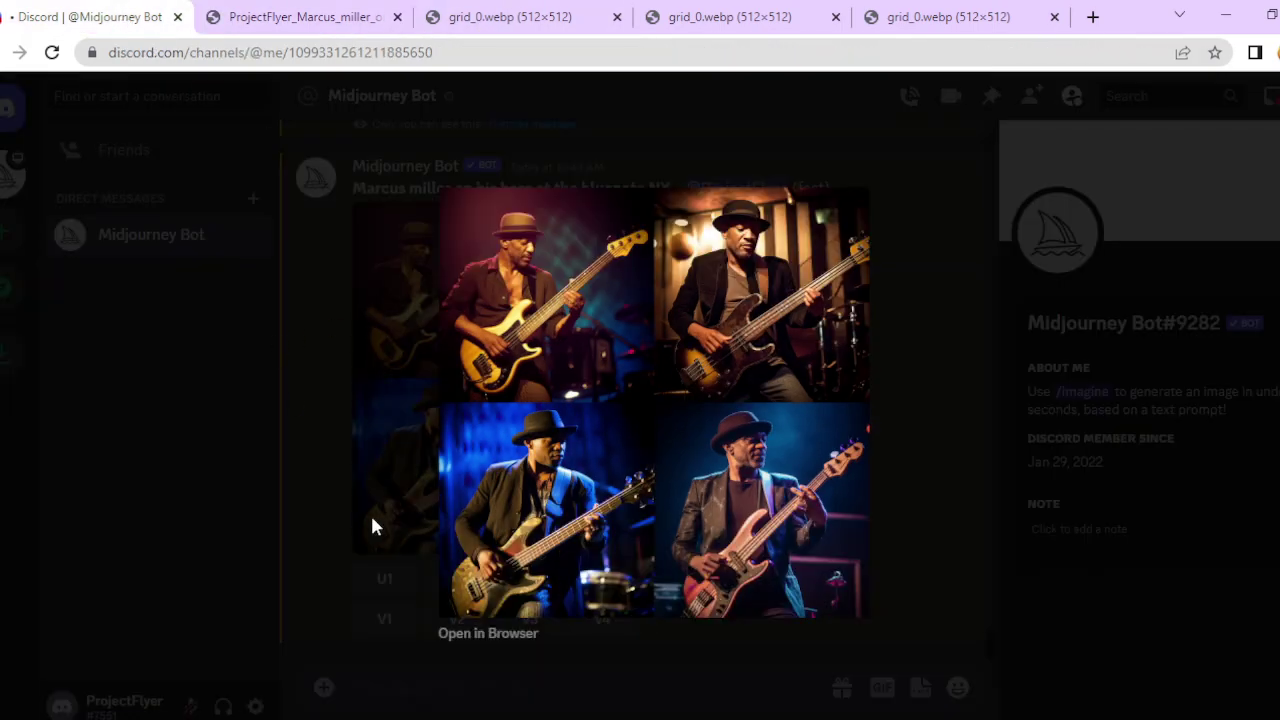
{"action": "left_click", "coordinate": [317, 577]}
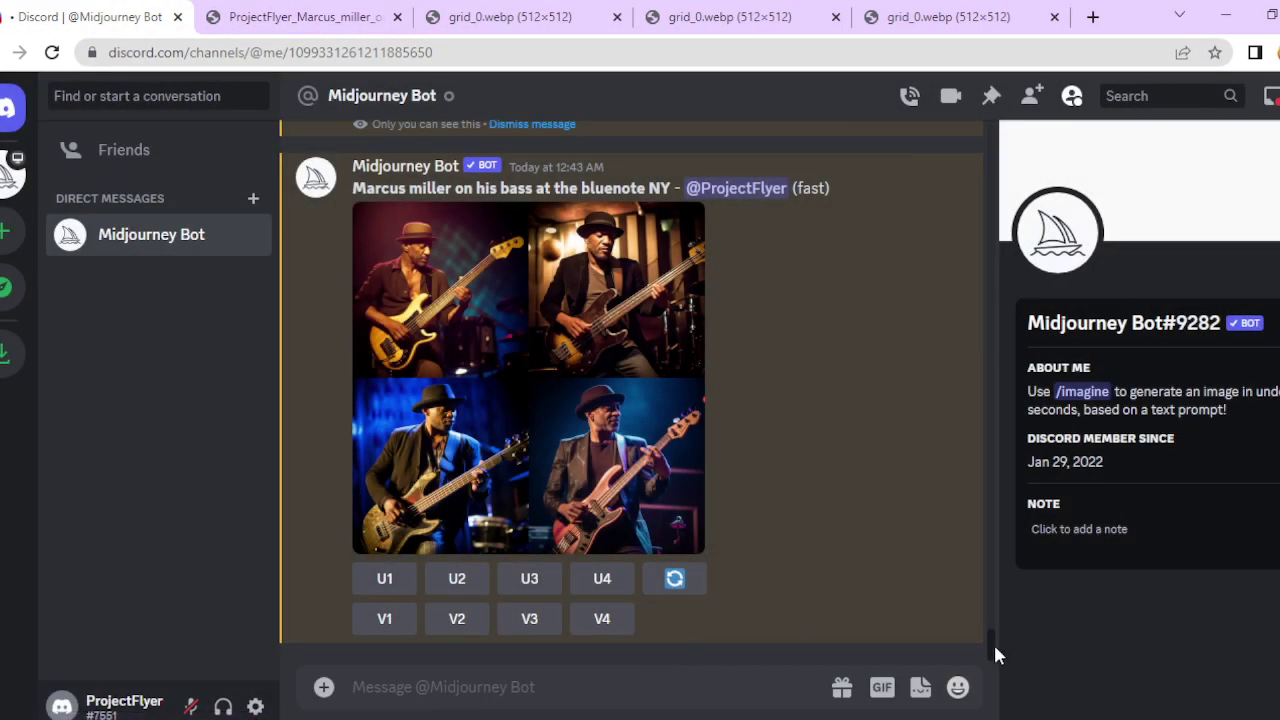
- Open the McCoy Tyner solo piano grid full-size in a new Chrome tab, then return to Discord
{"action": "scroll", "coordinate": [990, 648], "scroll_direction": "down", "scroll_amount": 10}
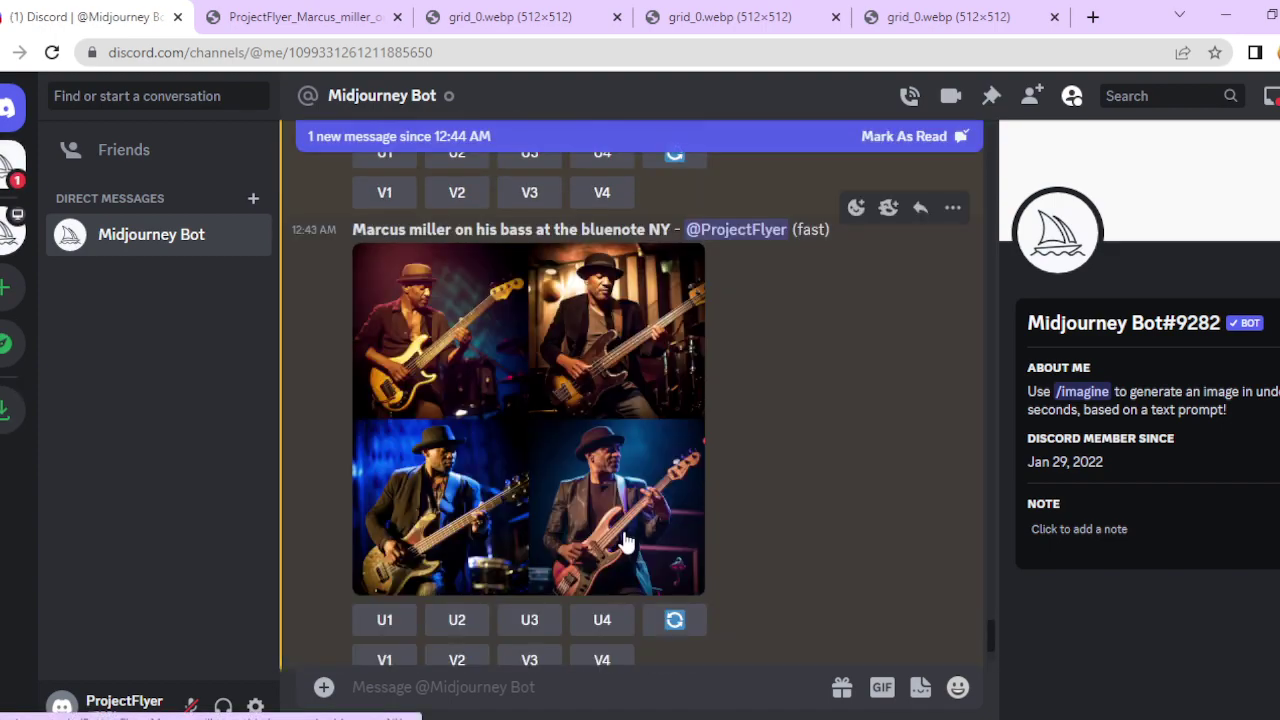
{"action": "scroll", "coordinate": [990, 395], "scroll_direction": "up", "scroll_amount": 5}
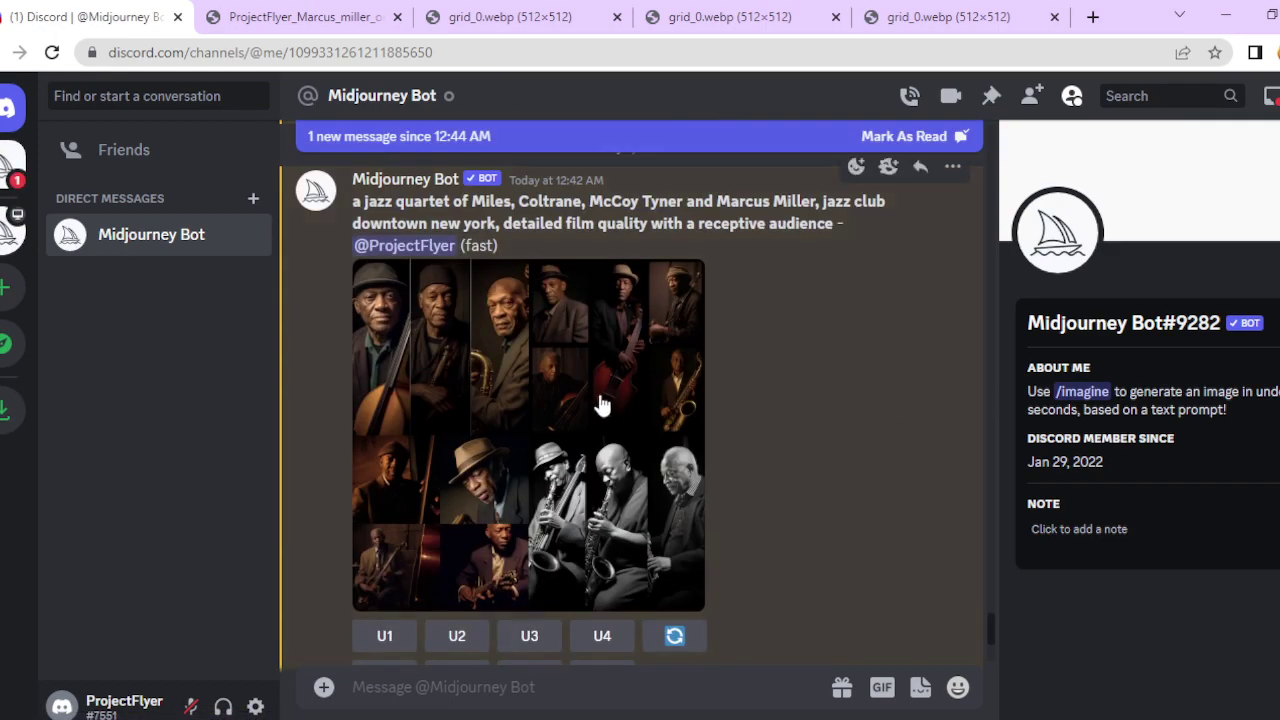
{"action": "scroll", "coordinate": [985, 616], "scroll_direction": "down", "scroll_amount": 3}
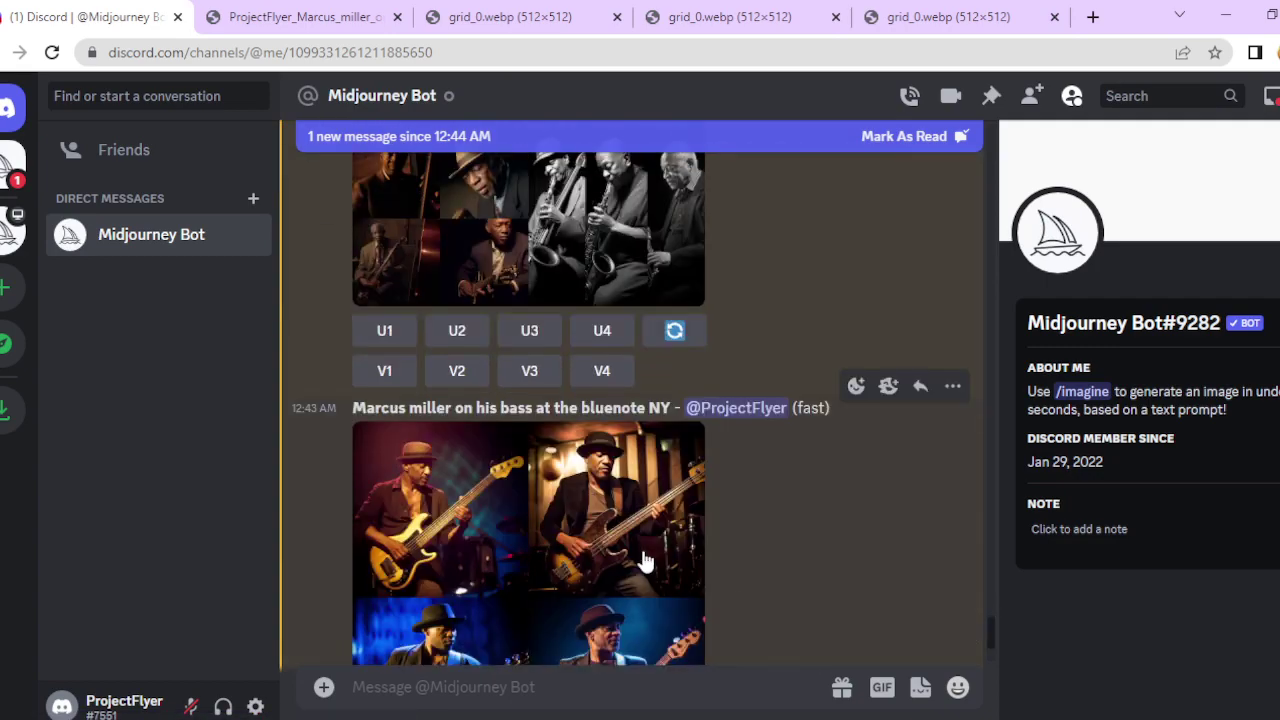
{"action": "scroll", "coordinate": [990, 635], "scroll_direction": "down", "scroll_amount": 5}
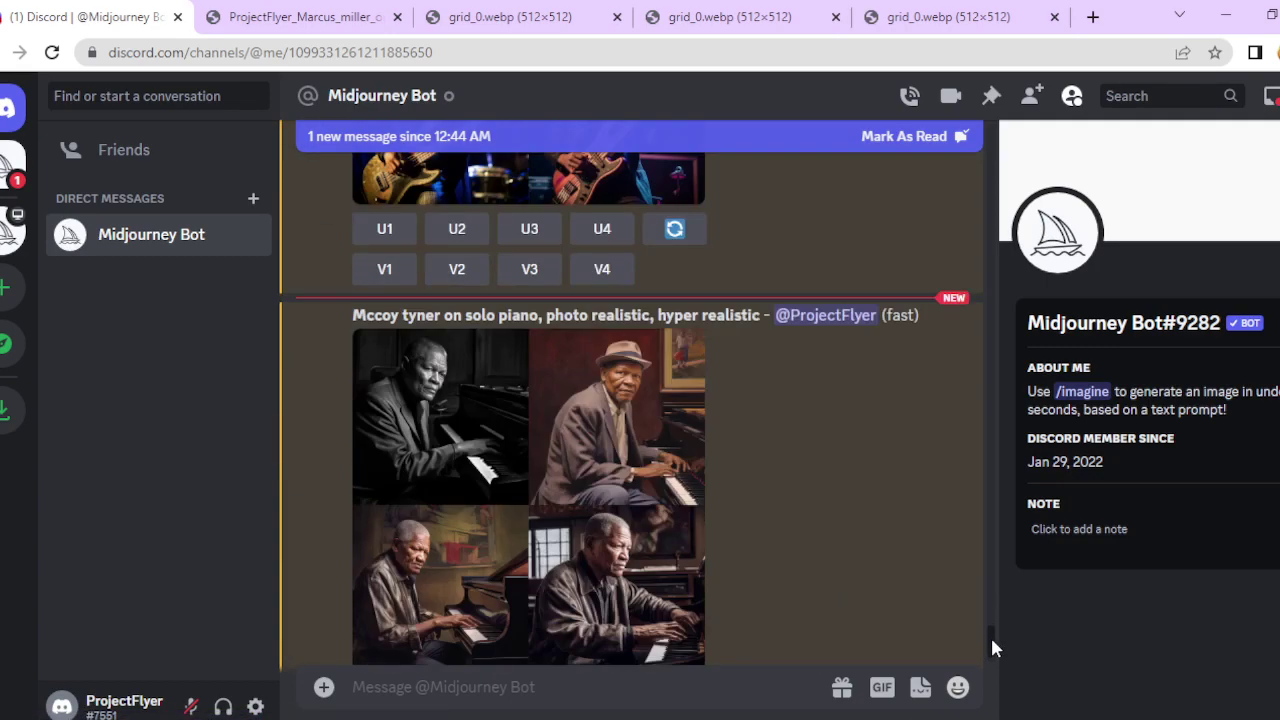
{"action": "scroll", "coordinate": [992, 640], "scroll_direction": "down", "scroll_amount": 3}
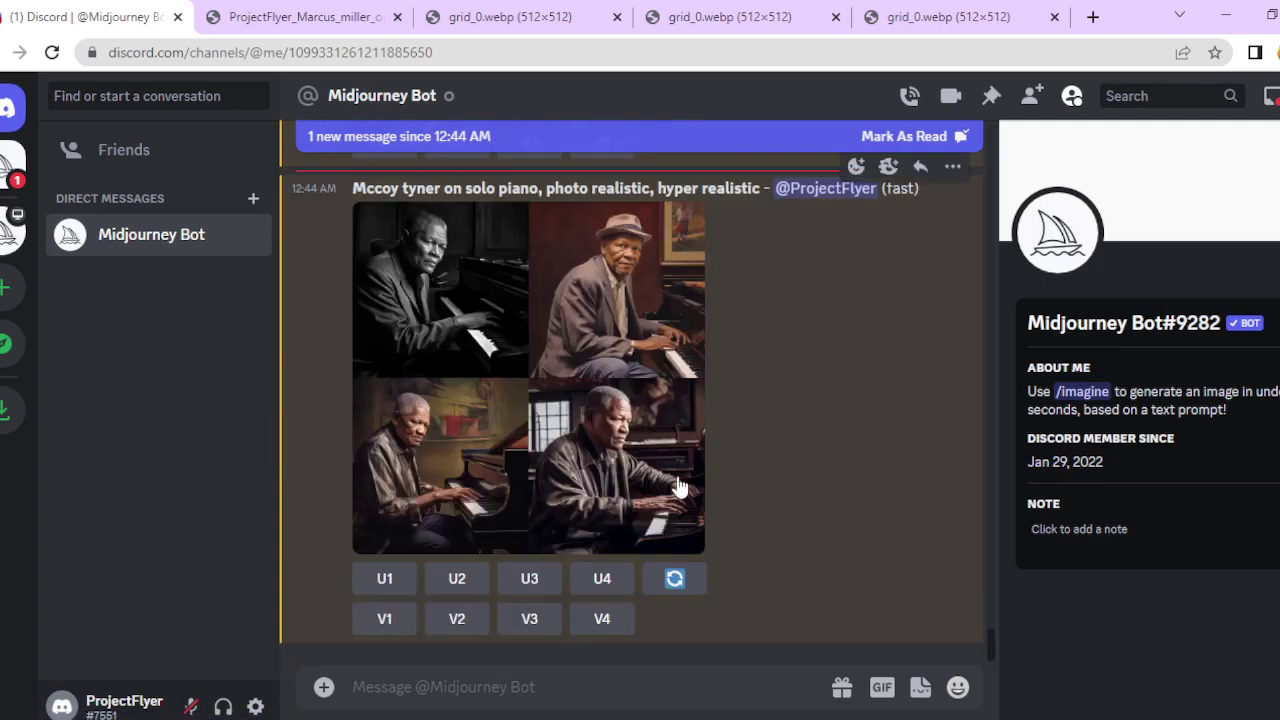
{"action": "left_click", "coordinate": [490, 498]}
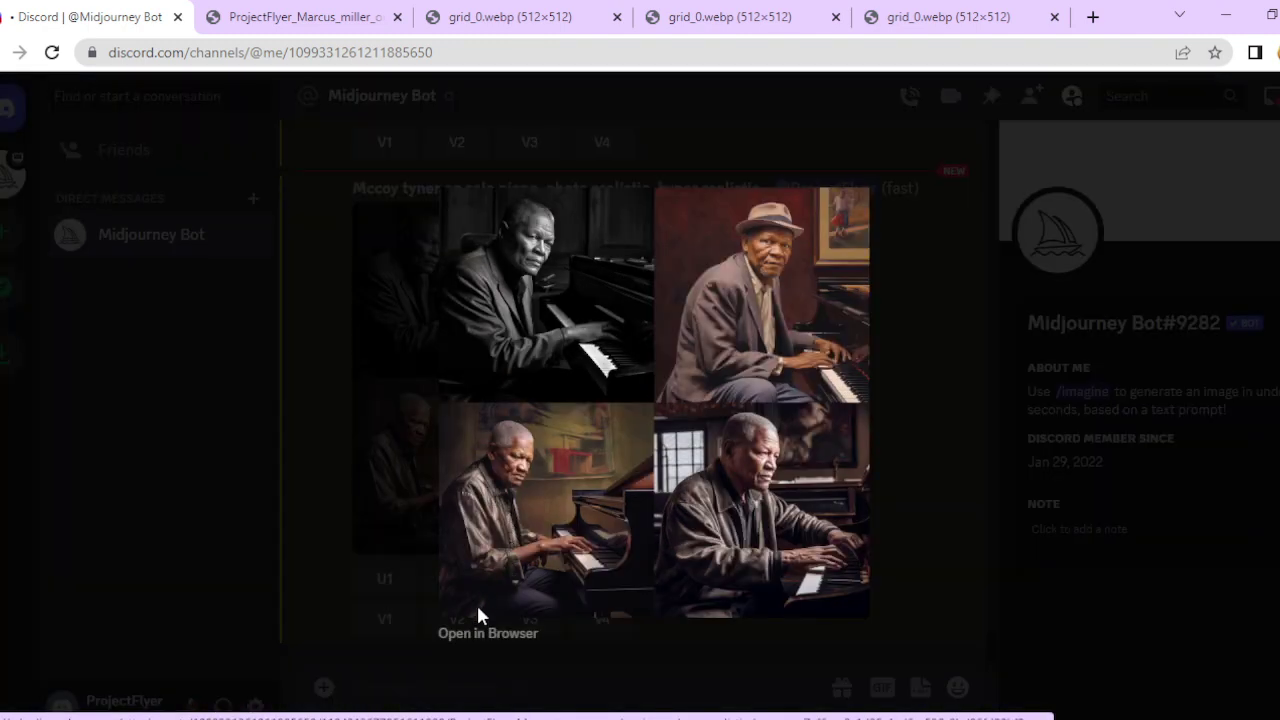
{"action": "left_click", "coordinate": [478, 622]}
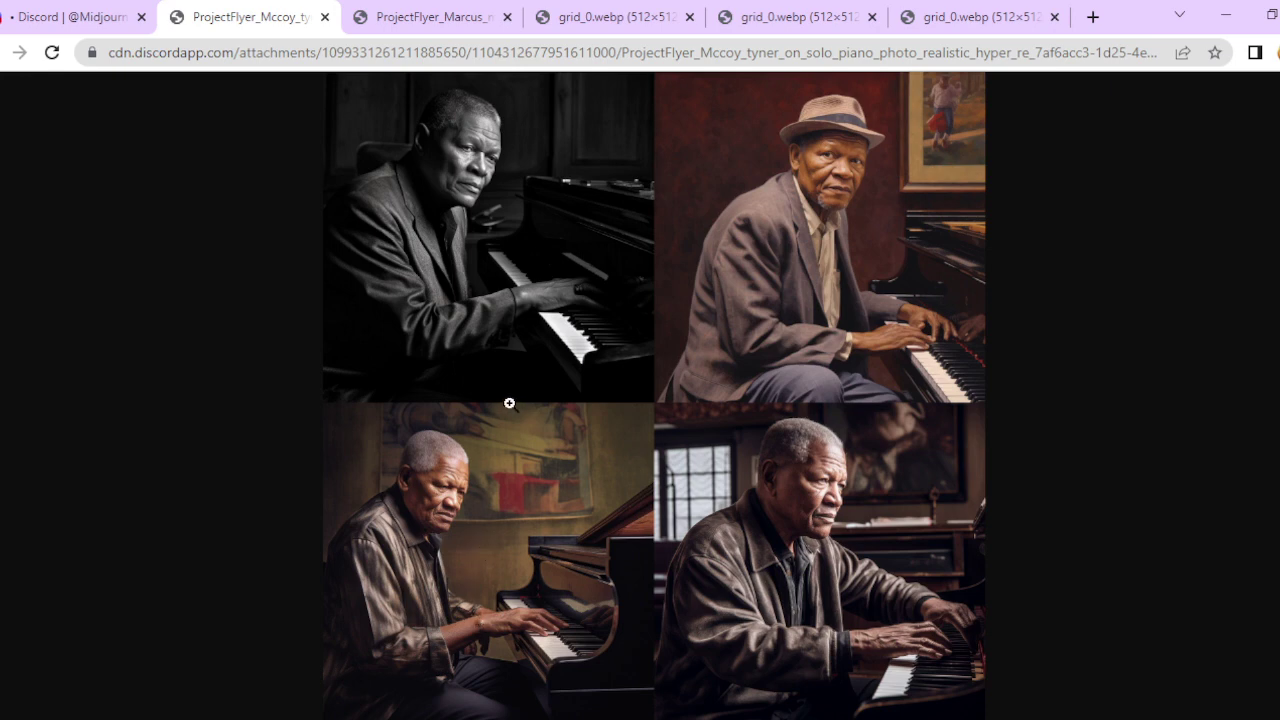
{"action": "left_click", "coordinate": [88, 18]}
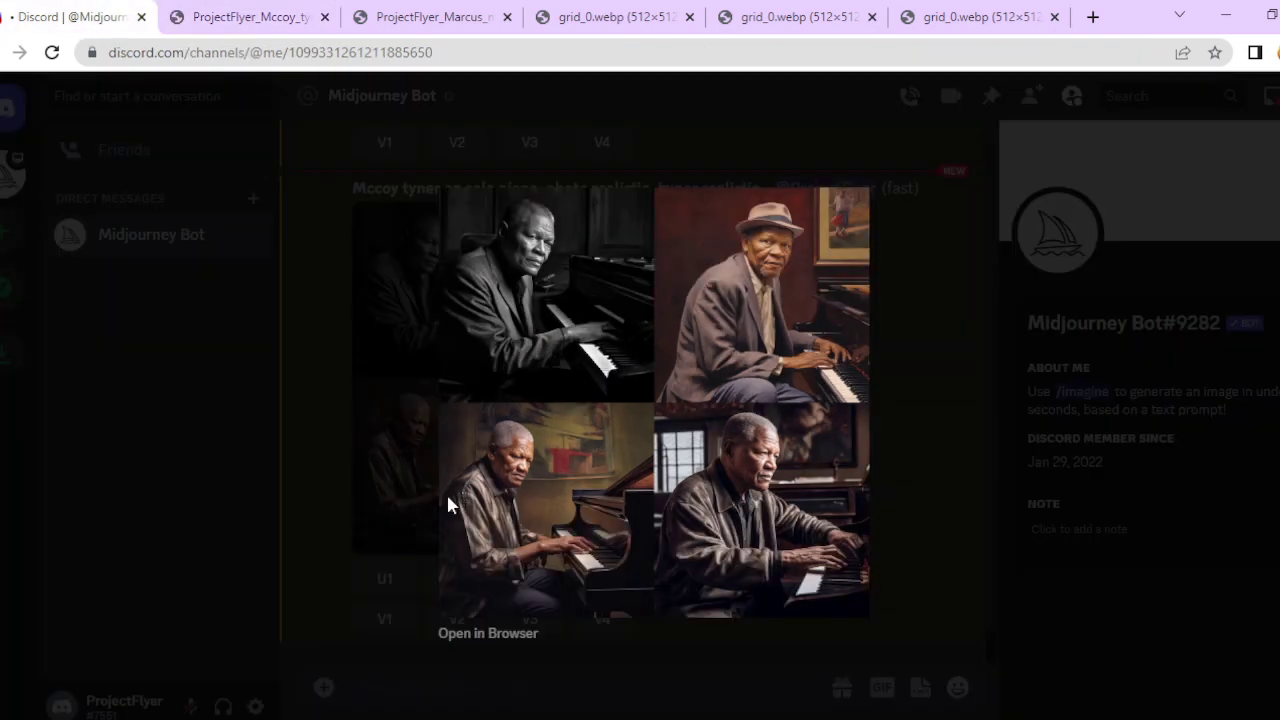
- Close the preview and send the /imagine prompt 'miles davis on turnpet with Chick corea on Keyboards'
{"action": "left_click", "coordinate": [264, 648]}
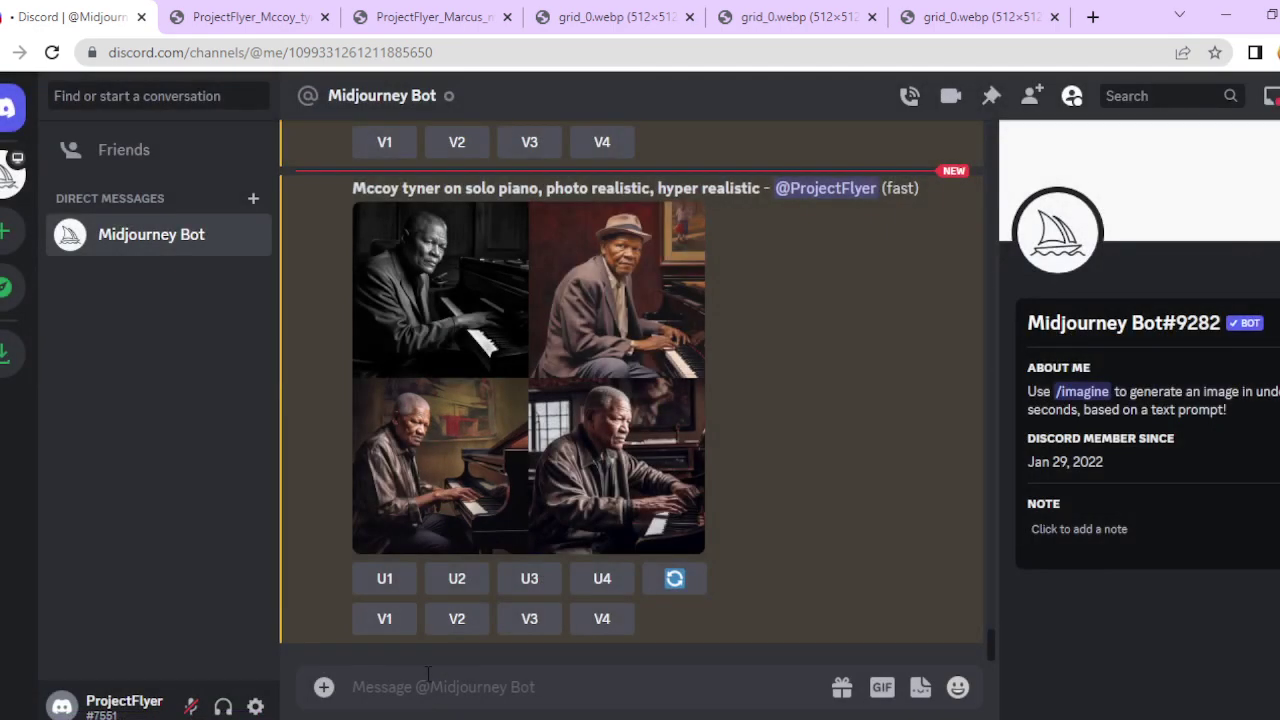
{"action": "type", "text": "/imagine"}
{"action": "key", "text": "Tab"}
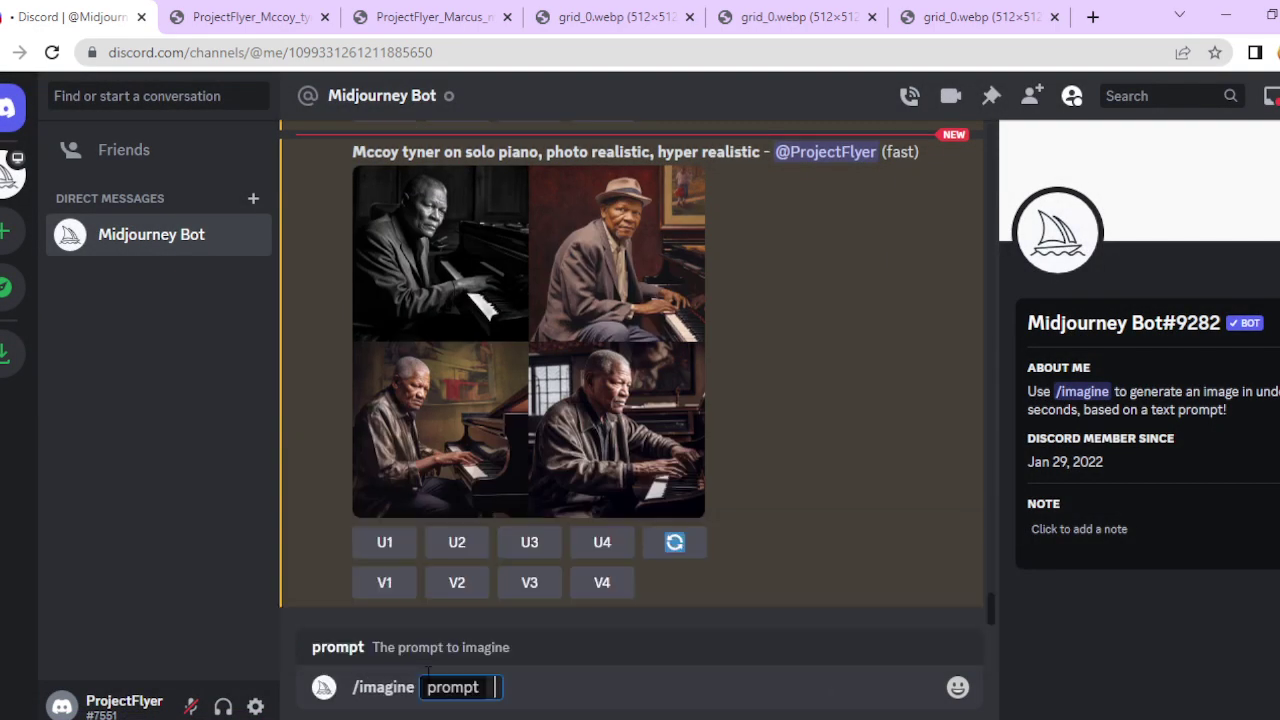
{"action": "type", "text": "miles da"}
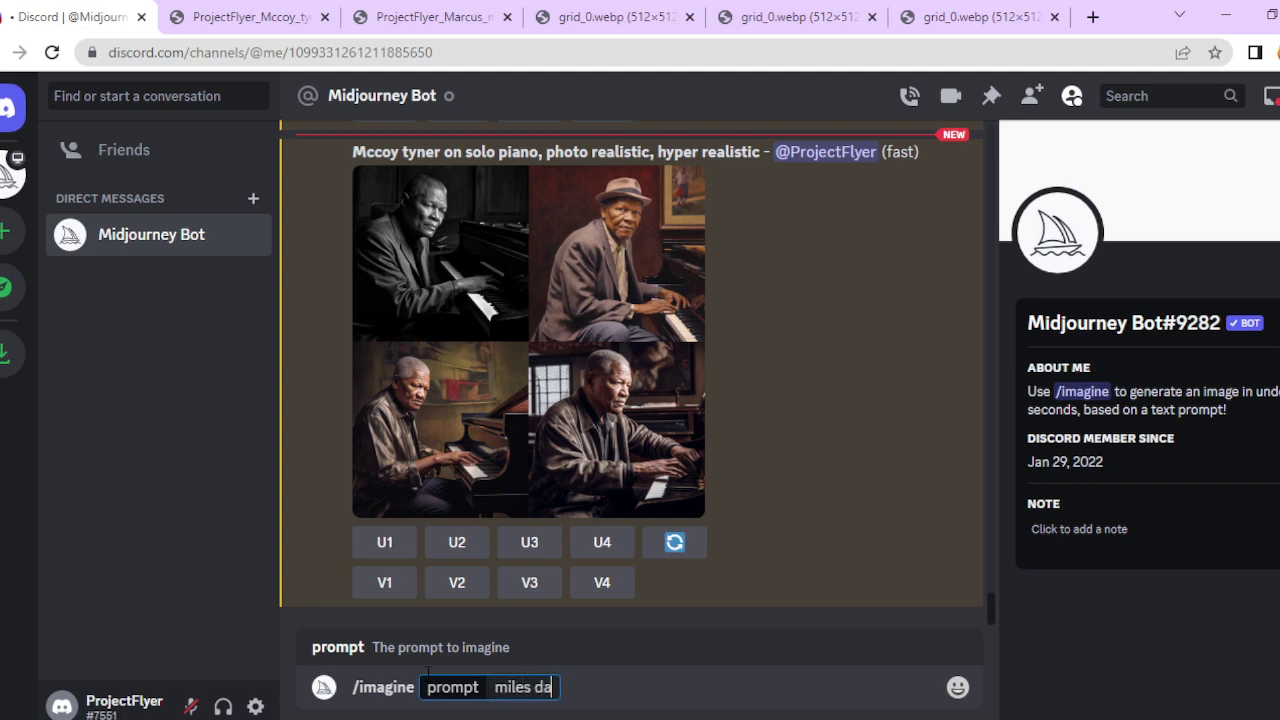
{"action": "type", "text": "vis on "}
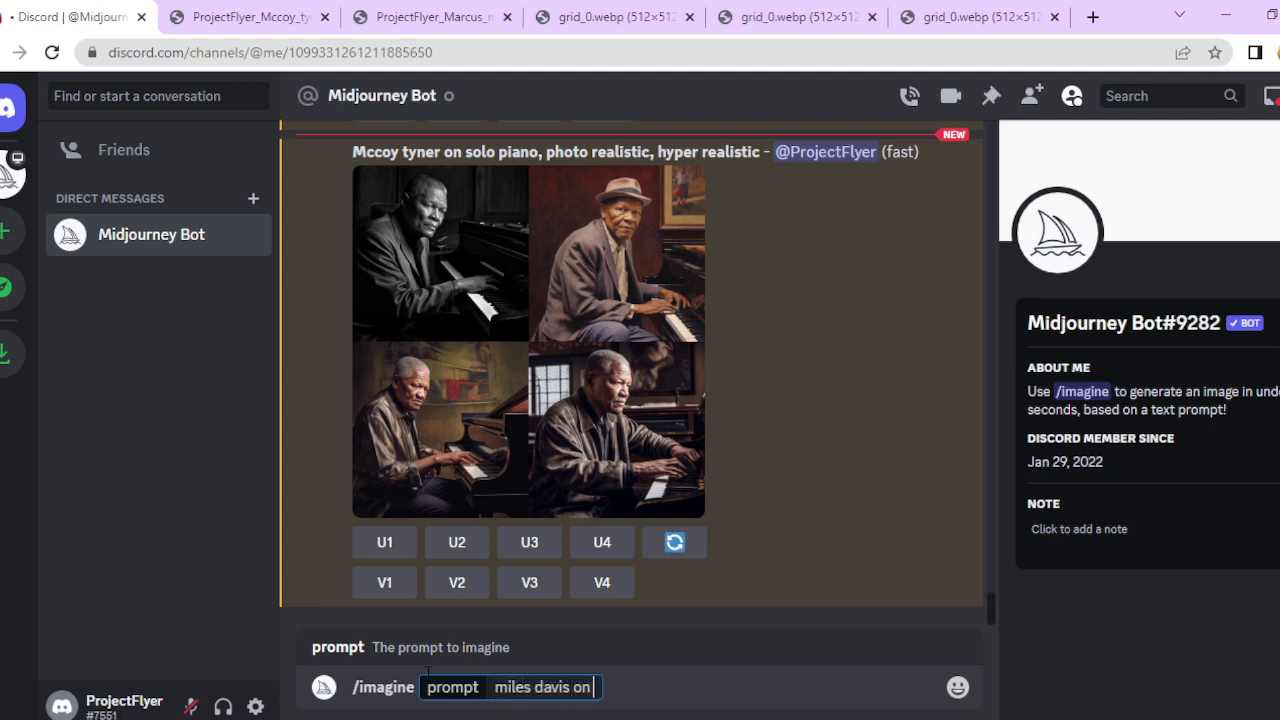
{"action": "type", "text": "turnpet"}
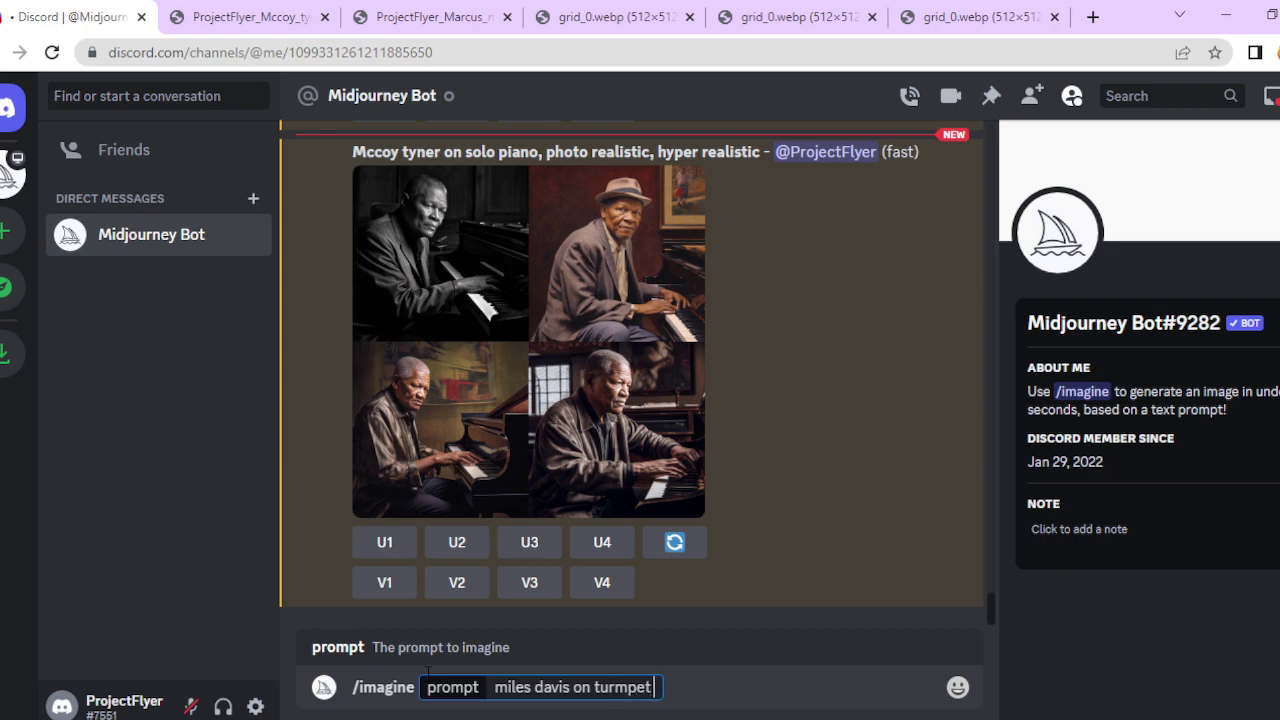
{"action": "type", "text": " with Chick"}
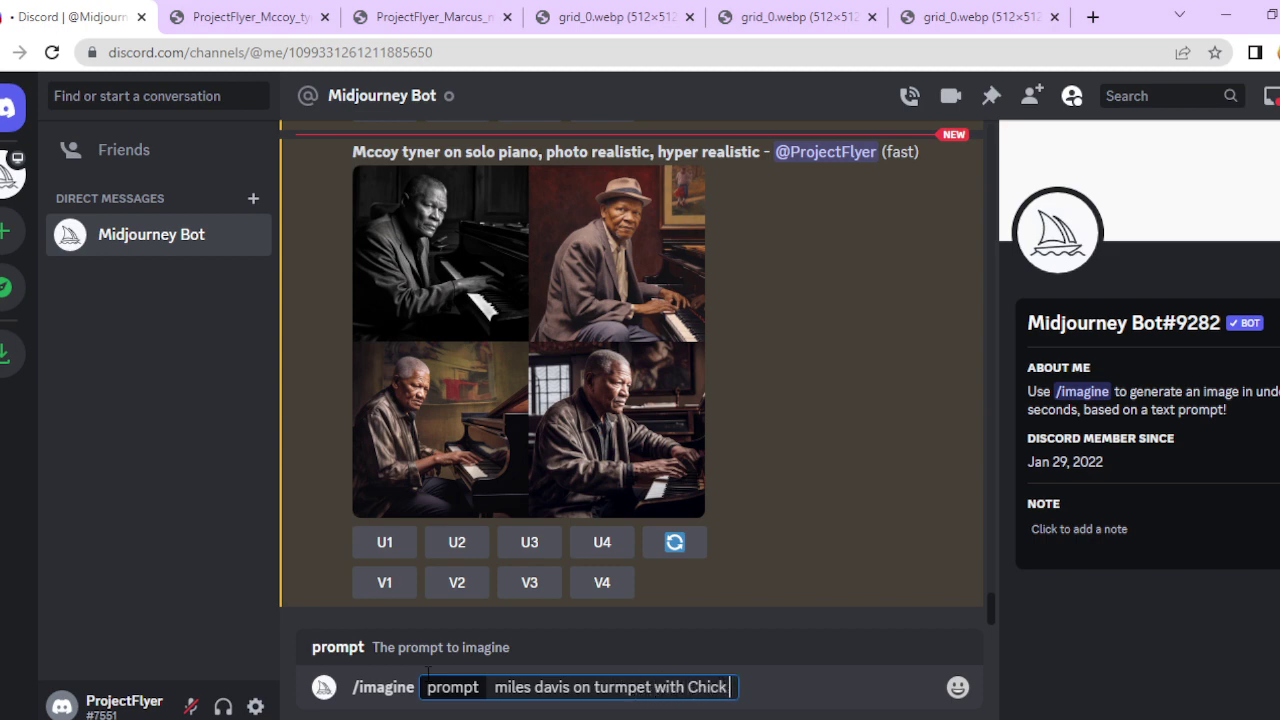
{"action": "type", "text": " corea on K"}
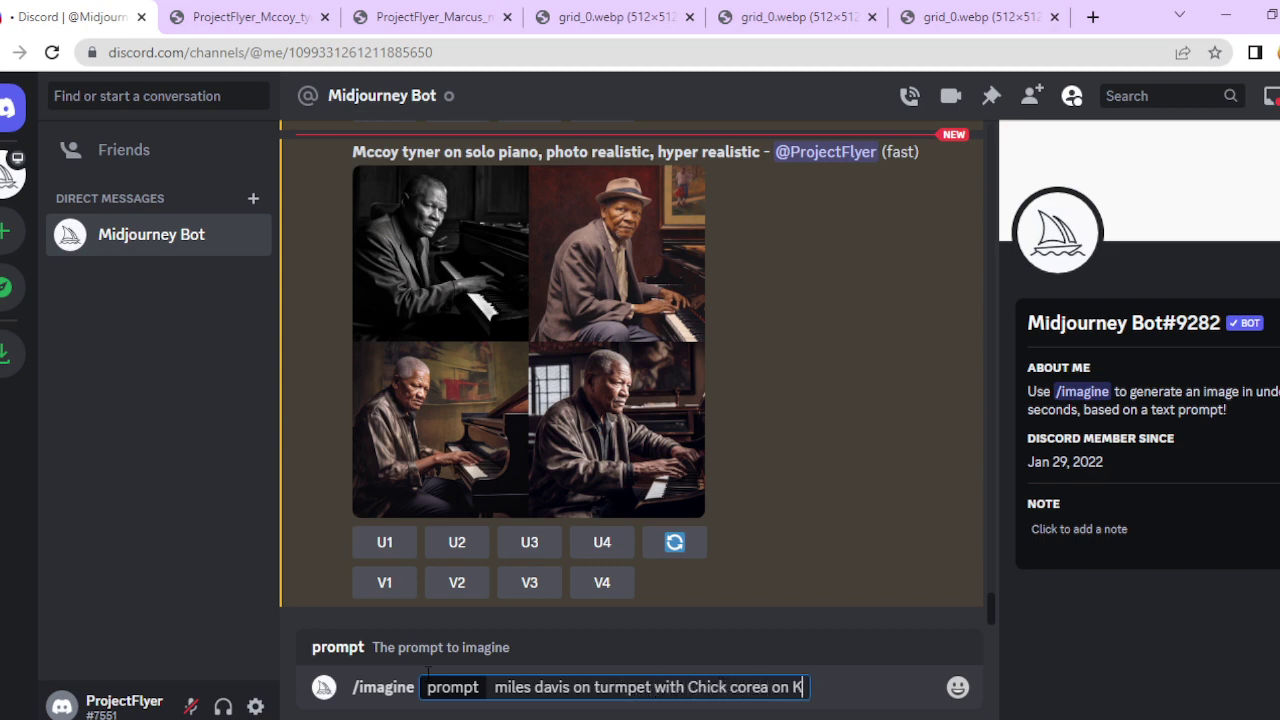
{"action": "type", "text": "eyboards"}
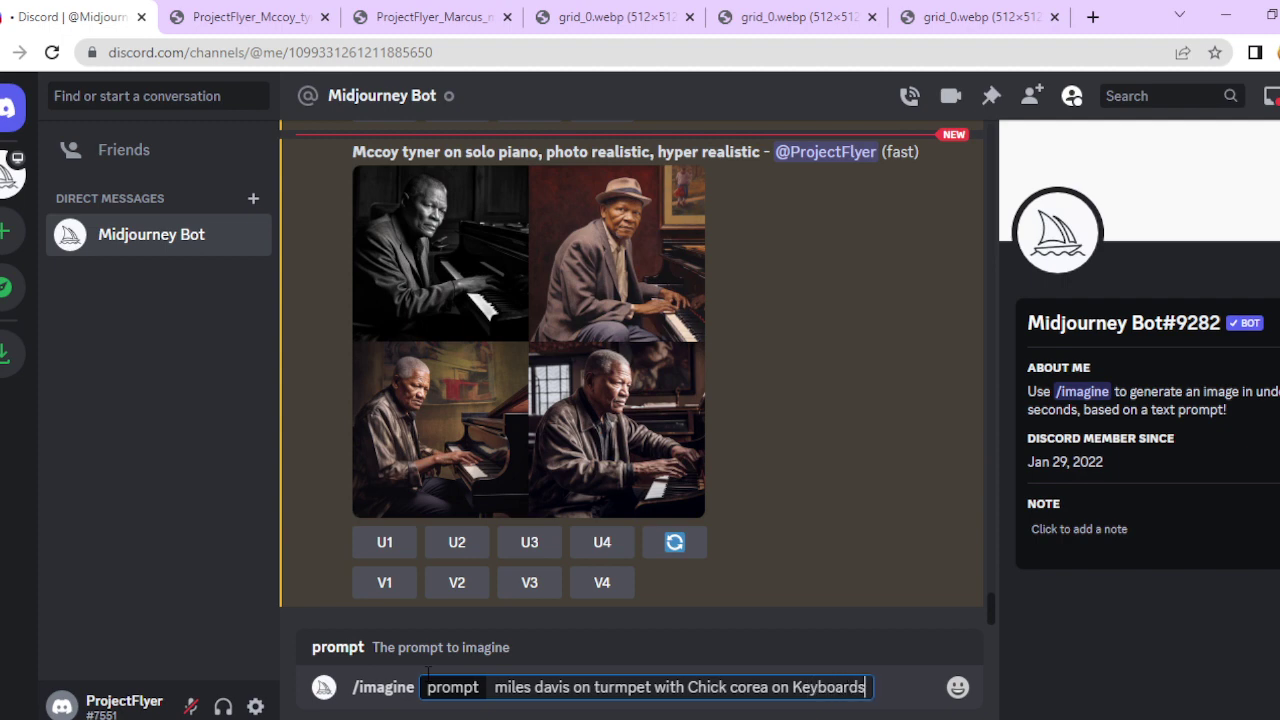
{"action": "key", "text": "Return"}
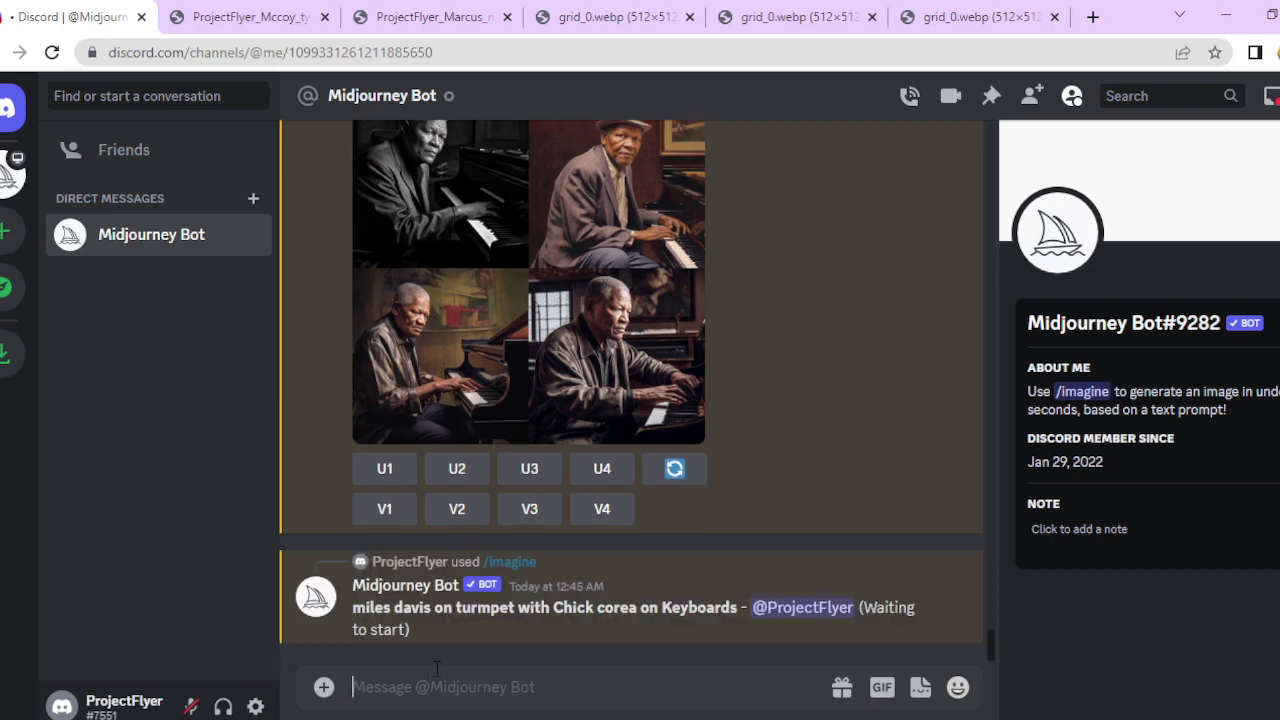
- Scroll down the chat to bring the new Miles Davis and Chick Corea grid into view
{"action": "left_click_drag", "start_coordinate": [990, 638], "coordinate": [991, 626]}
{"action": "scroll", "coordinate": [991, 634], "scroll_direction": "down", "scroll_amount": 2}
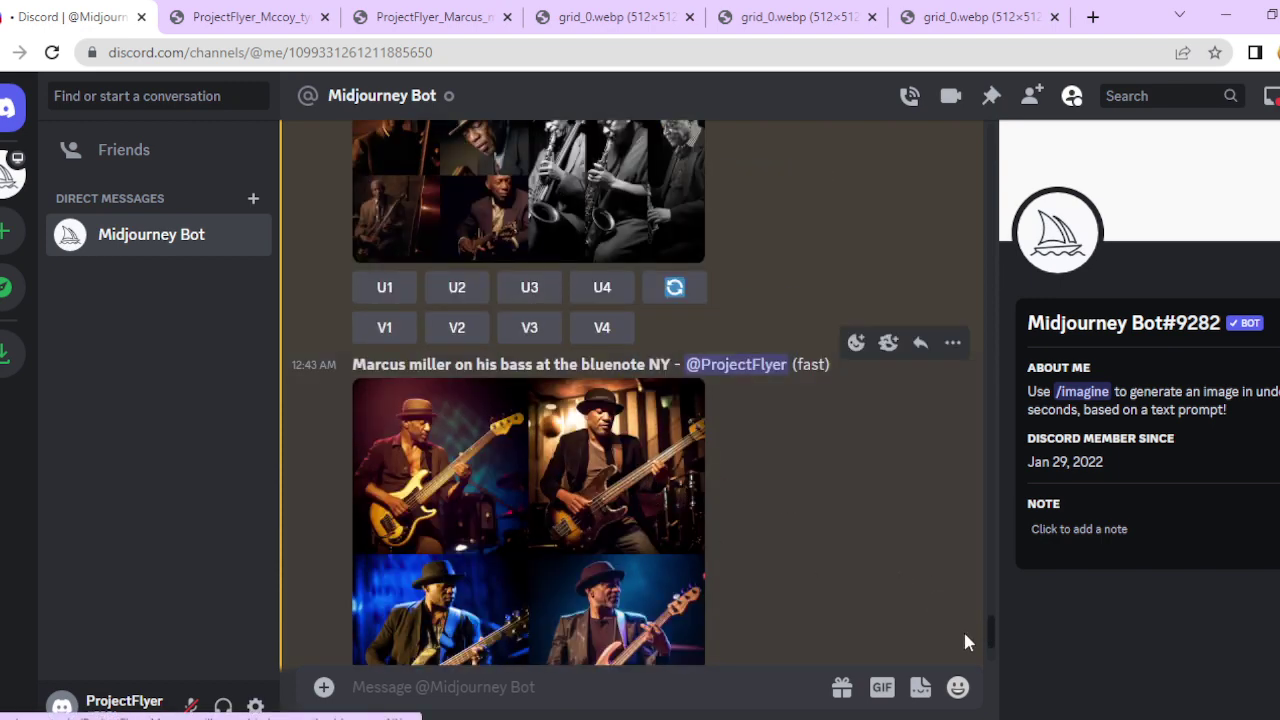
{"action": "scroll", "coordinate": [990, 635], "scroll_direction": "down", "scroll_amount": 2}
{"action": "left_click_drag", "start_coordinate": [995, 638], "coordinate": [995, 654]}
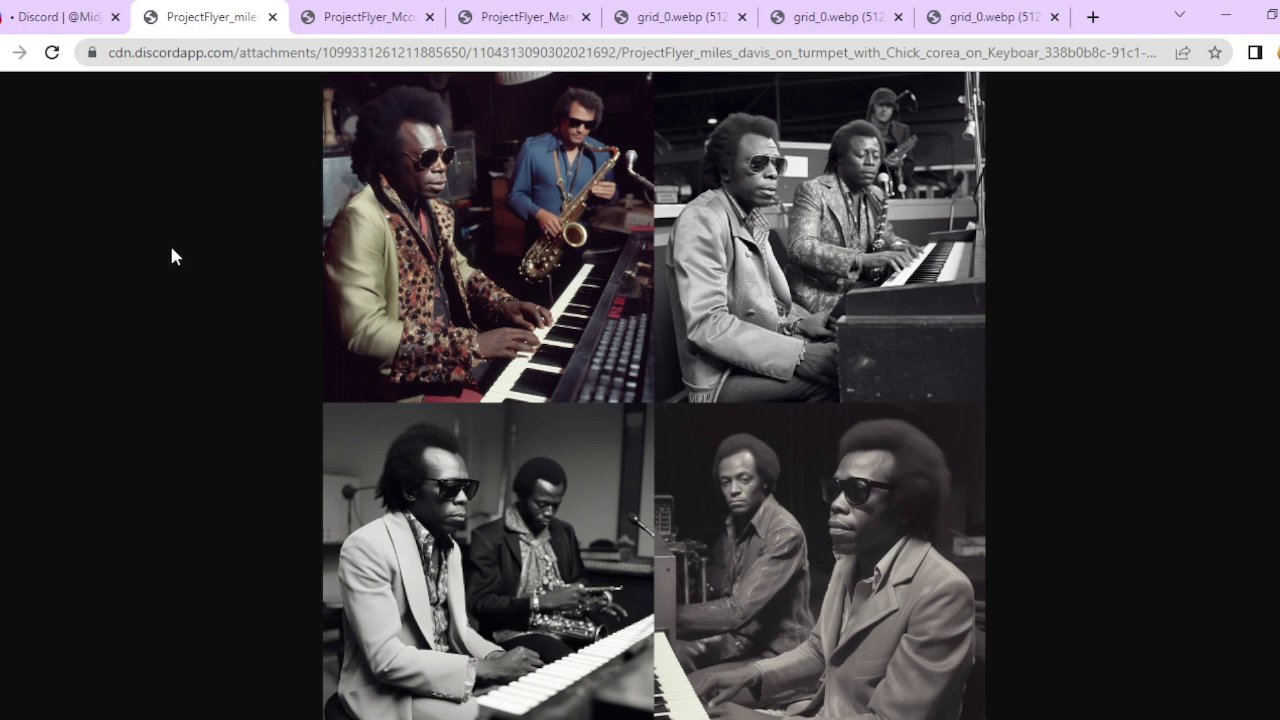
- Back in Discord, send the prompt 'miles davis on trumpet at a jazz festival with backing band'
{"action": "left_click", "coordinate": [88, 17]}
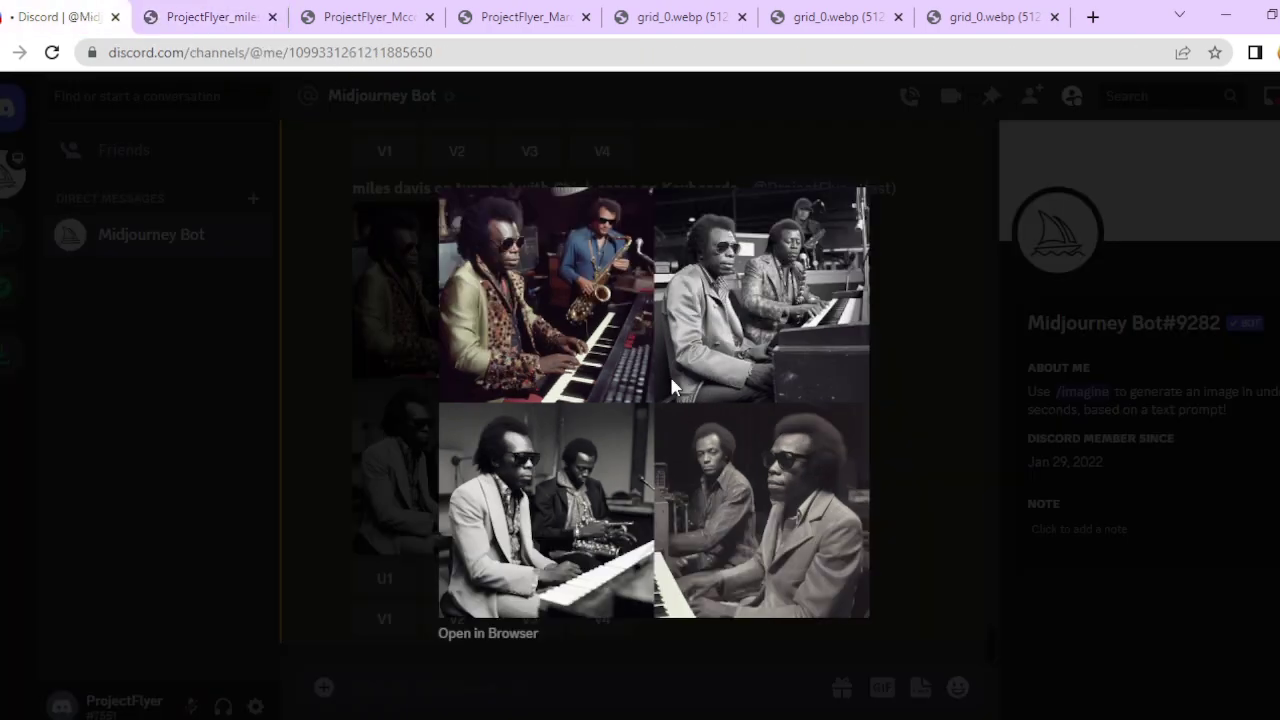
{"action": "left_click", "coordinate": [332, 488]}
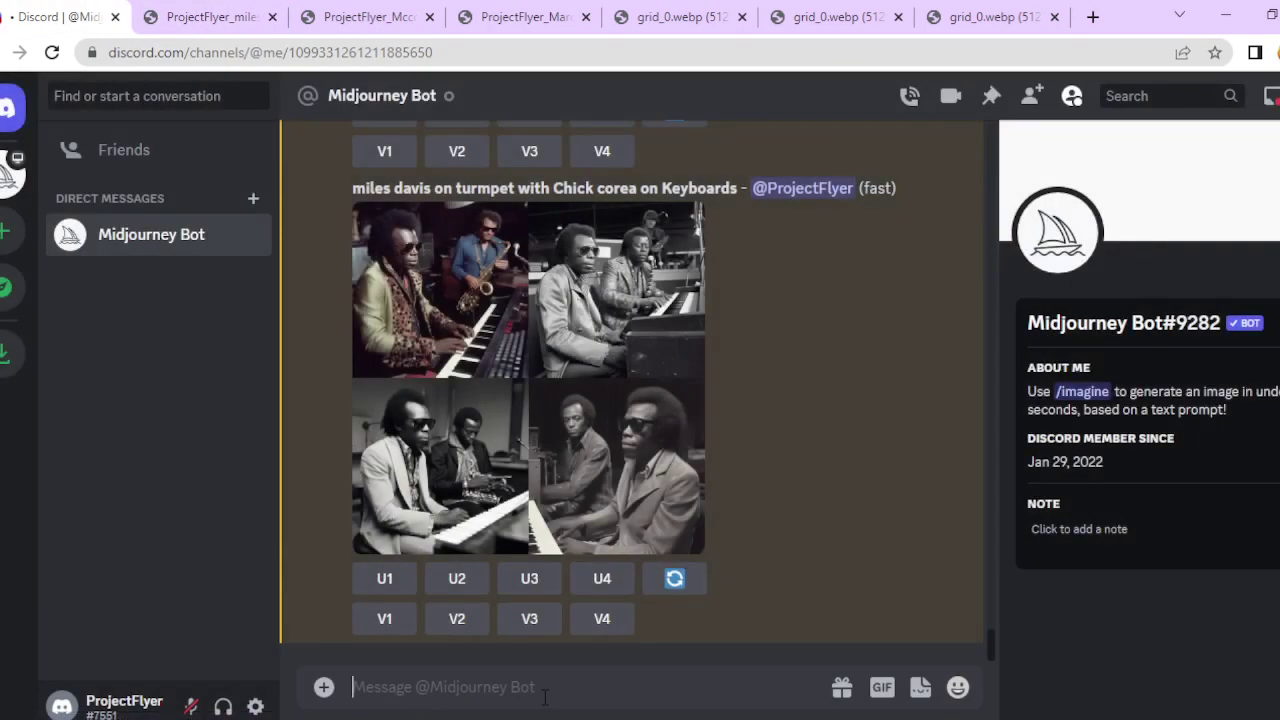
{"action": "type", "text": "/"}
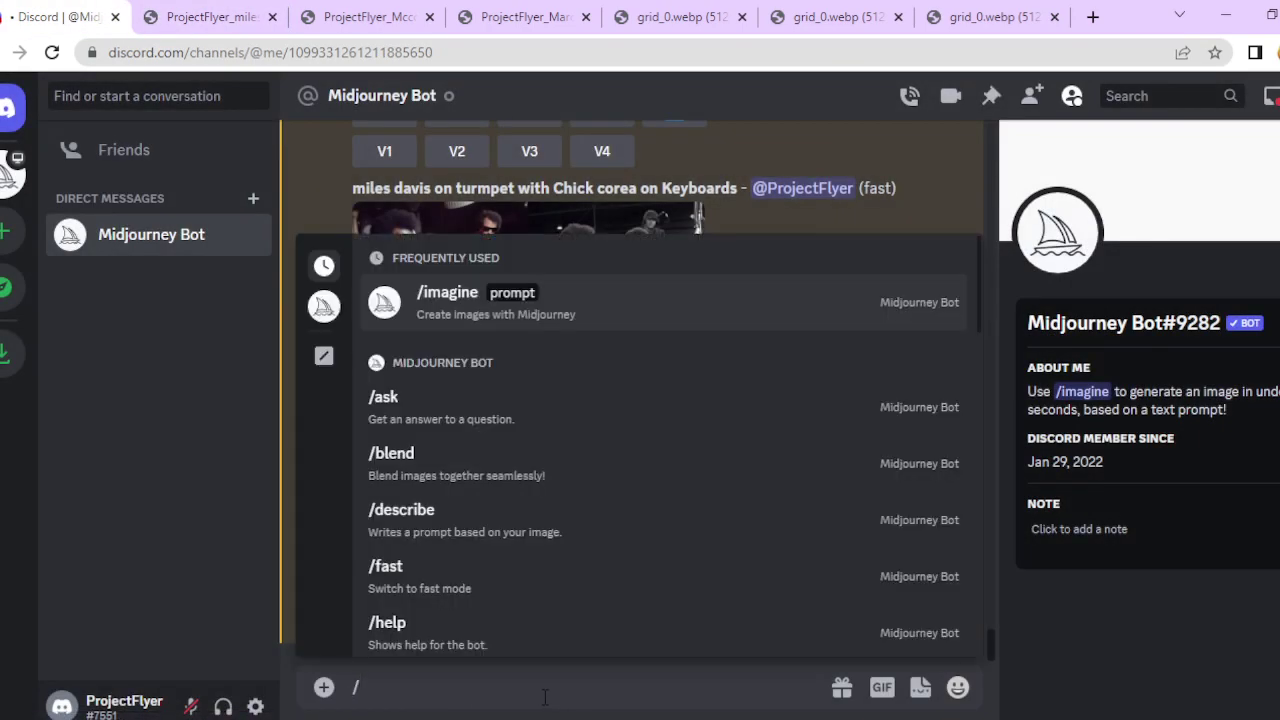
{"action": "type", "text": "imagine"}
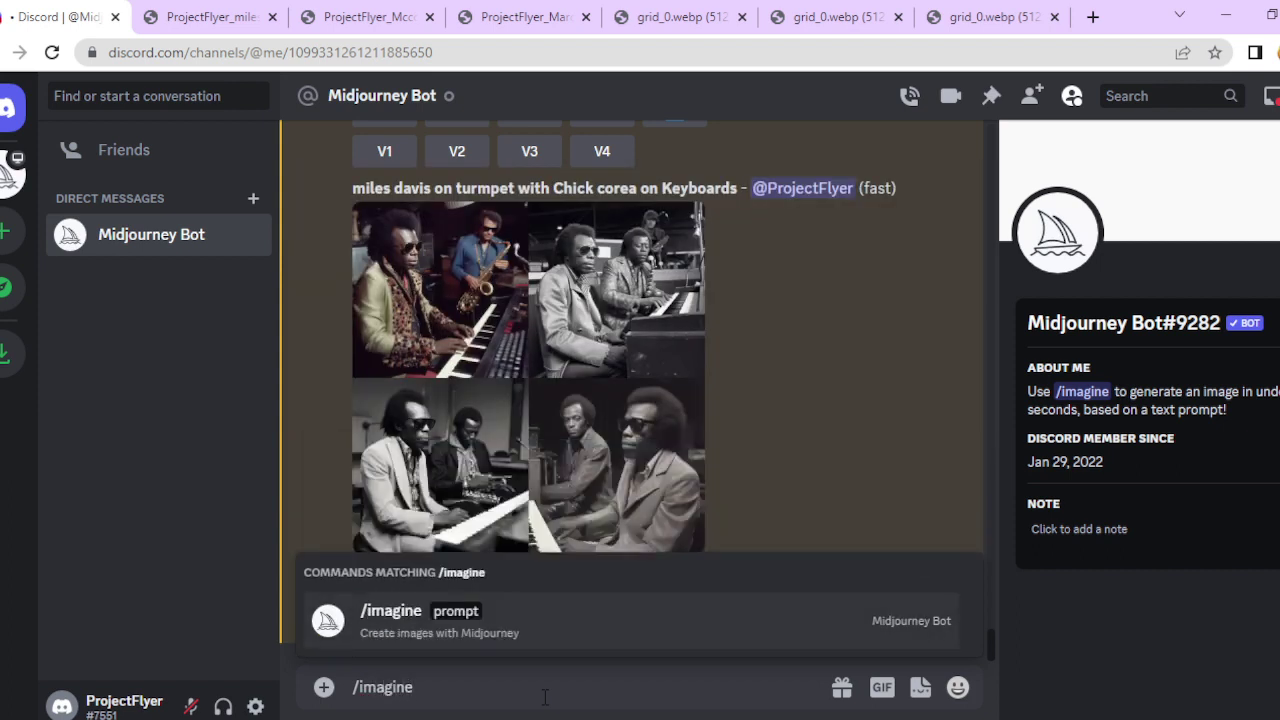
{"action": "key", "text": "Tab"}
{"action": "type", "text": "mile"}
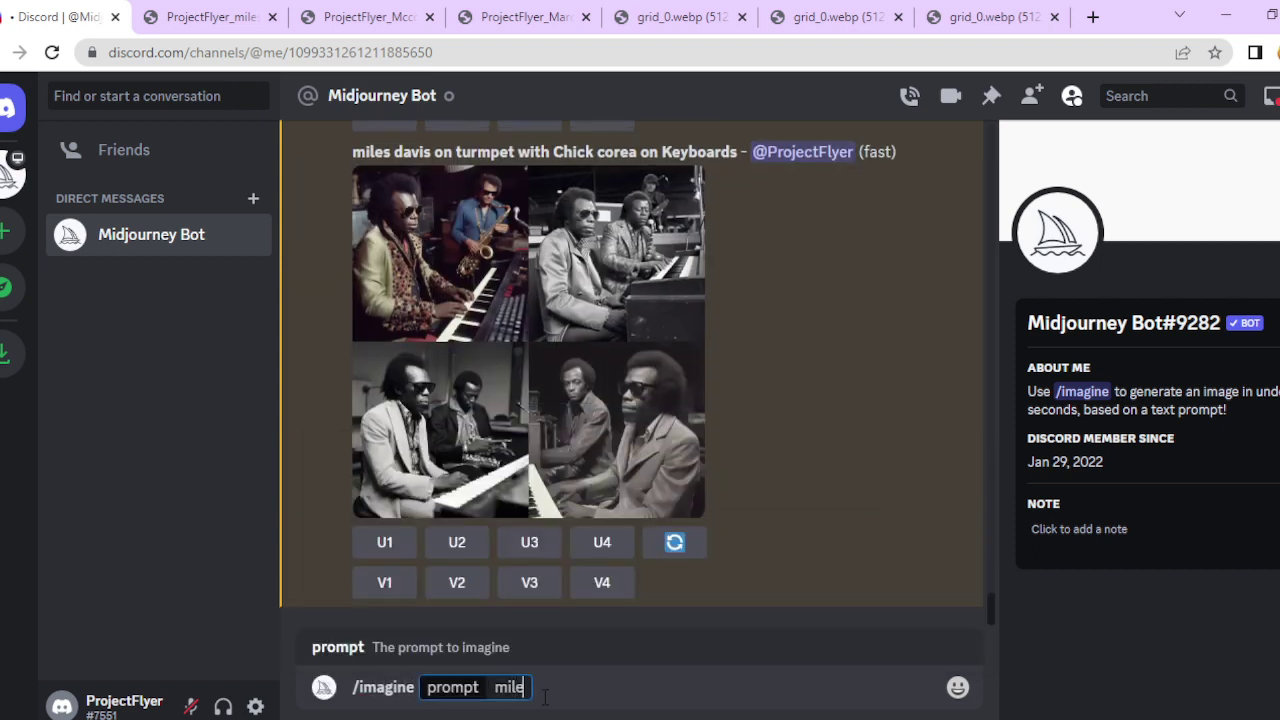
{"action": "type", "text": "s davi"}
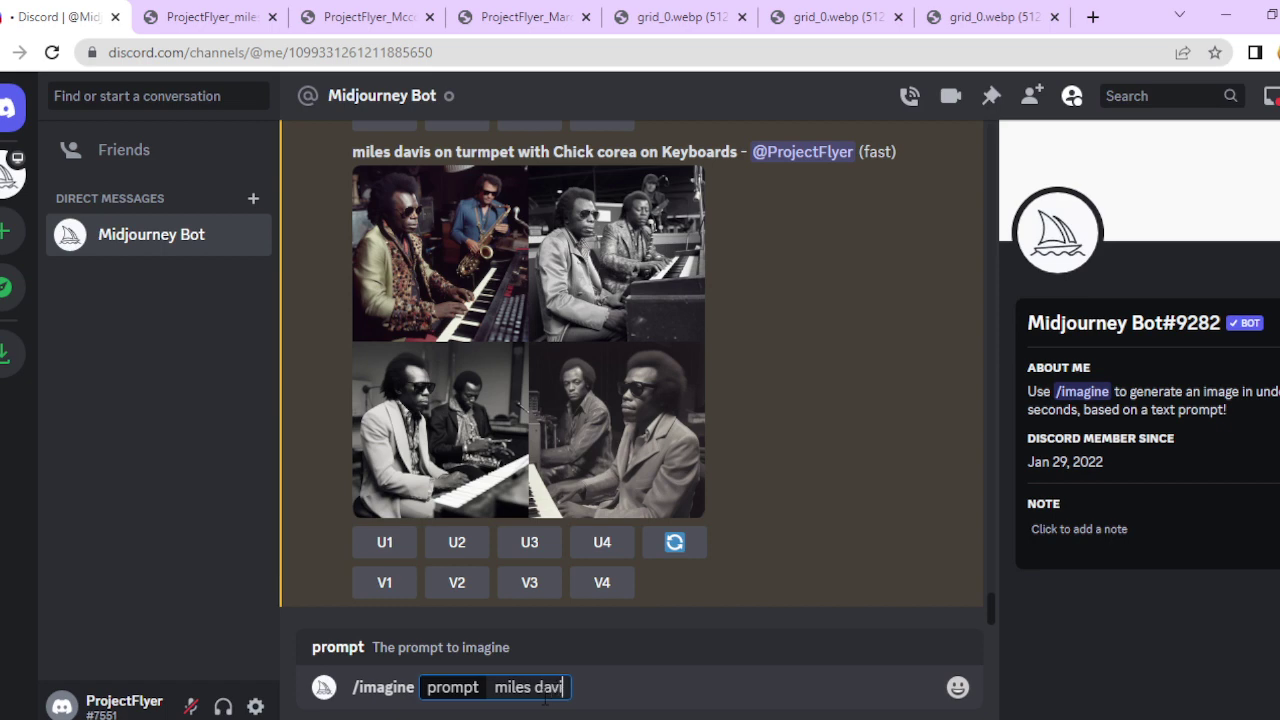
{"action": "type", "text": "d on tr"}
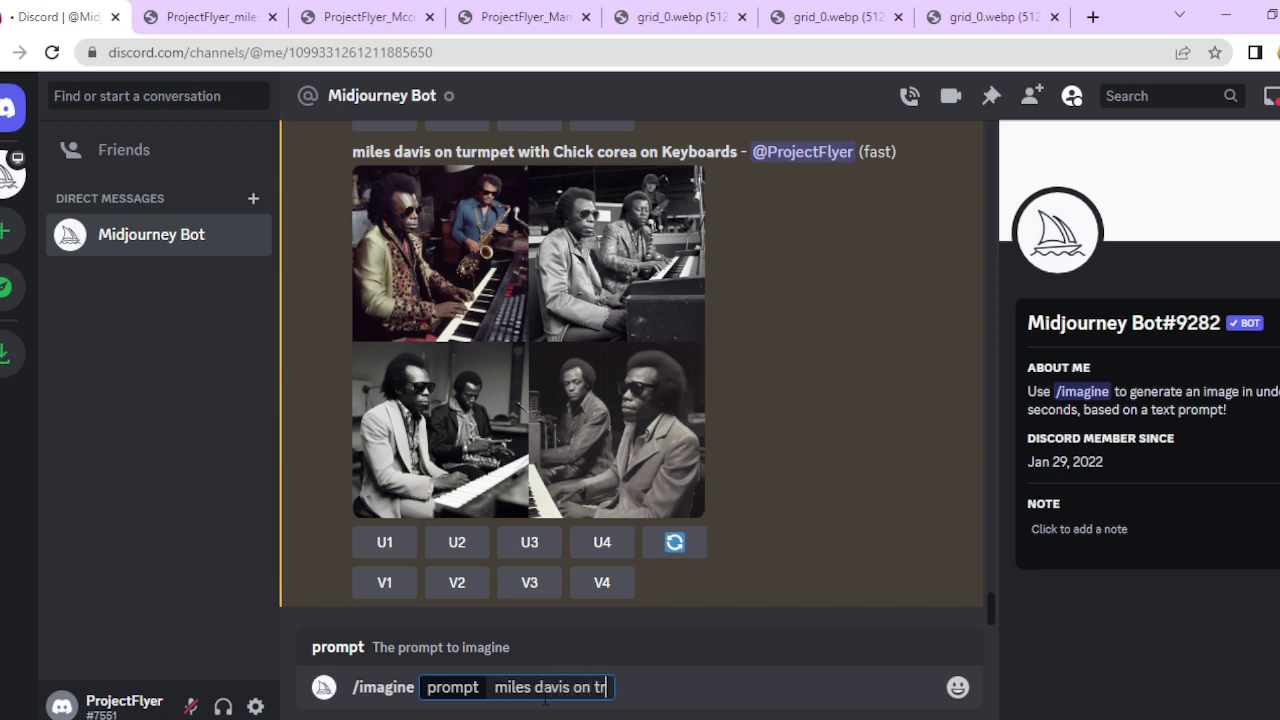
{"action": "type", "text": "umpet "}
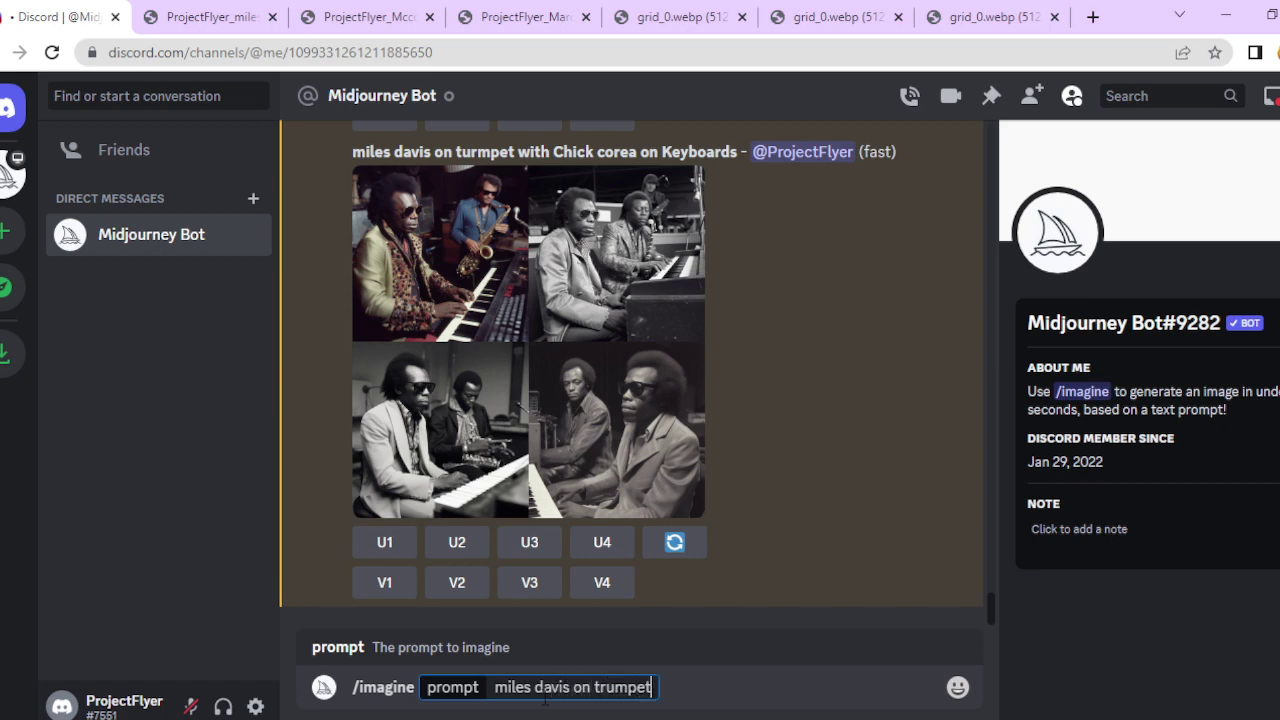
{"action": "type", "text": "at a jazz"}
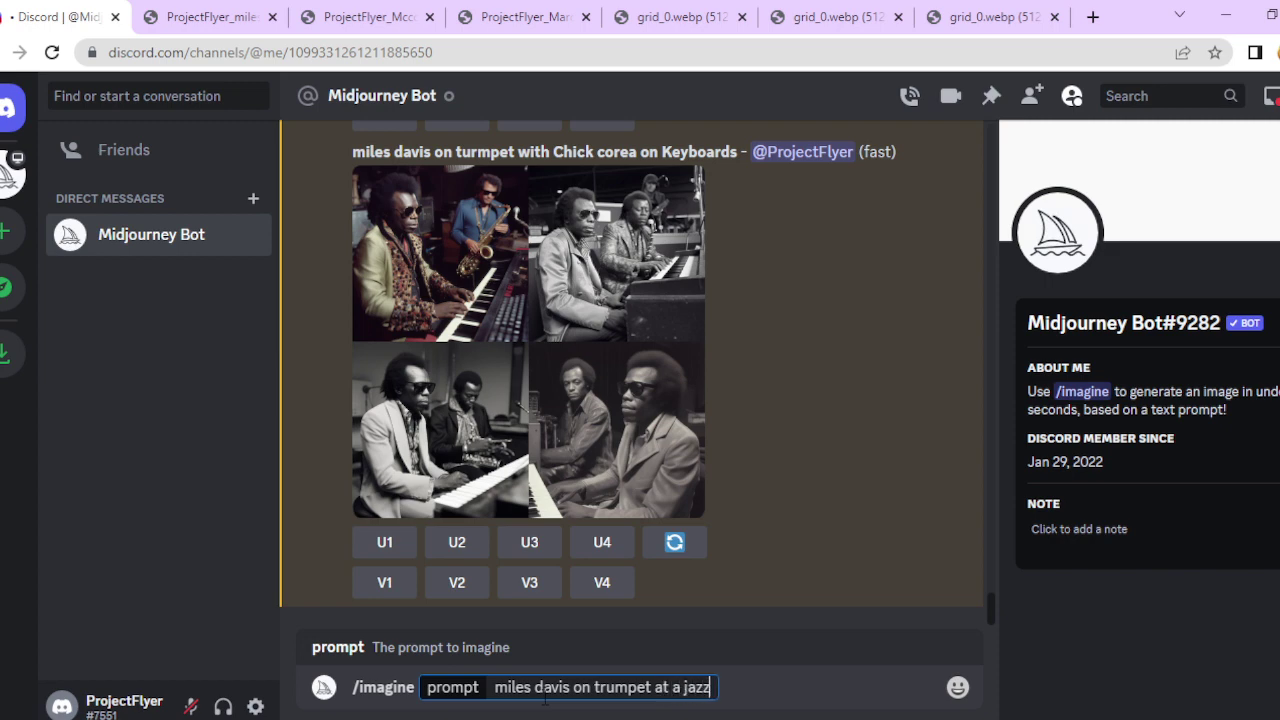
{"action": "type", "text": " festiva"}
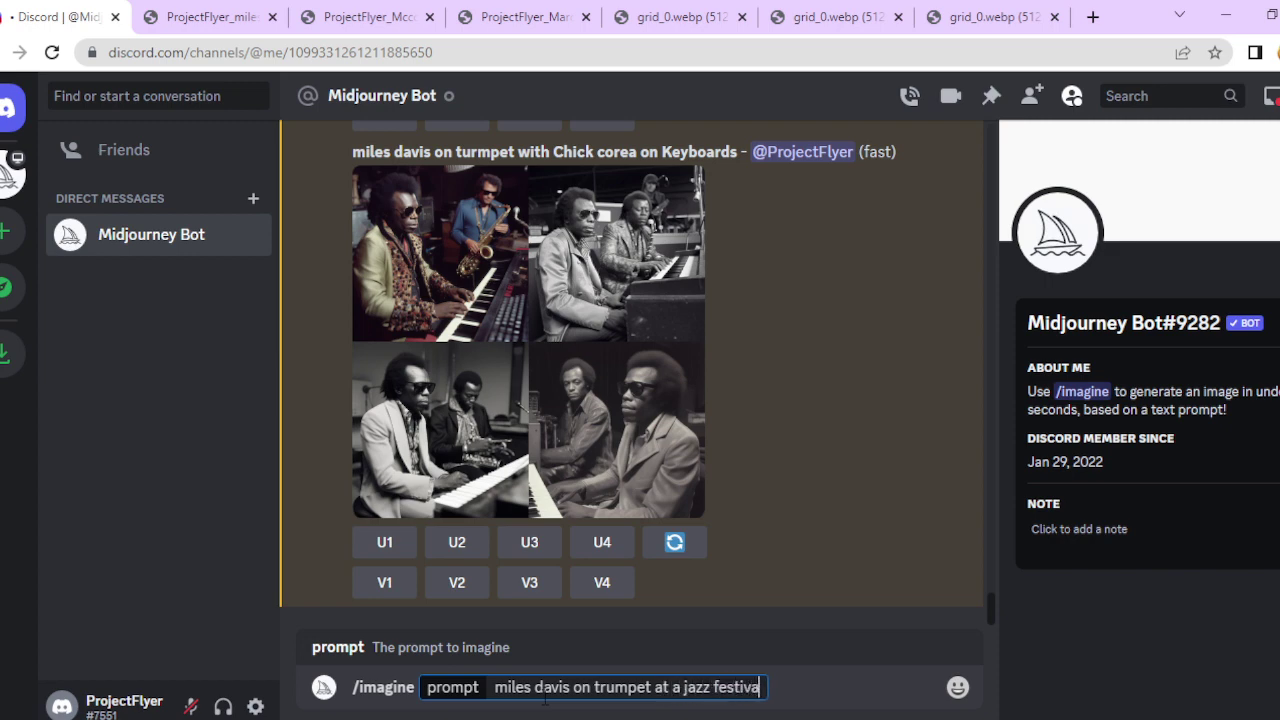
{"action": "type", "text": "l with back"}
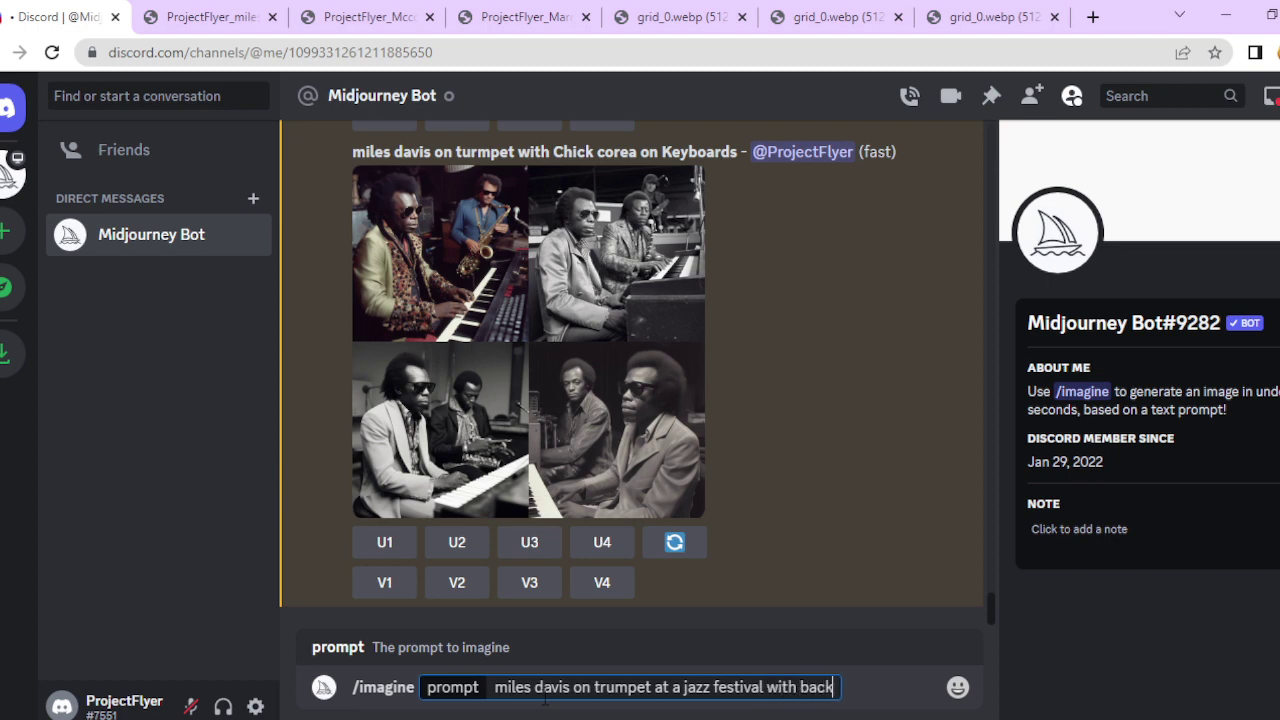
{"action": "type", "text": "ing back"}
{"action": "key", "text": "BackSpace"}
{"action": "key", "text": "BackSpace"}
{"action": "type", "text": "nd"}
{"action": "key", "text": "Return"}
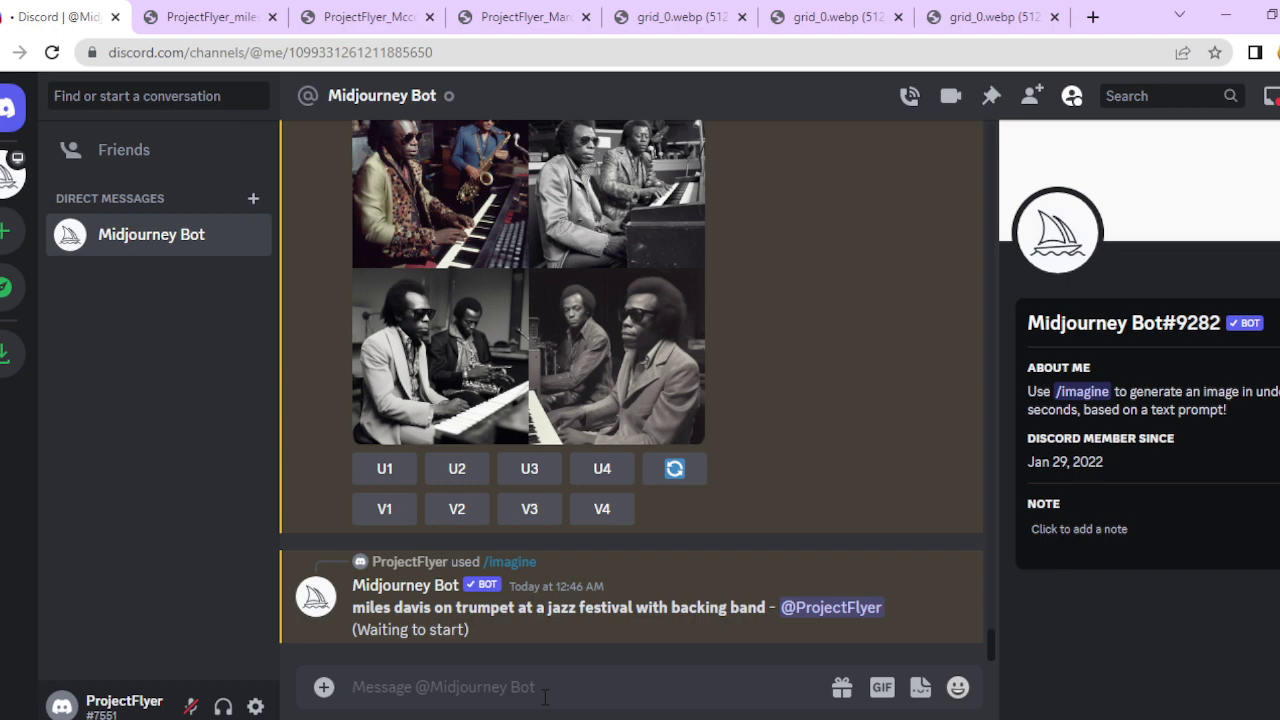
- Open the Miles Davis and Chick Corea keyboard grid full-size in a new Chrome tab
{"action": "left_click", "coordinate": [475, 322]}
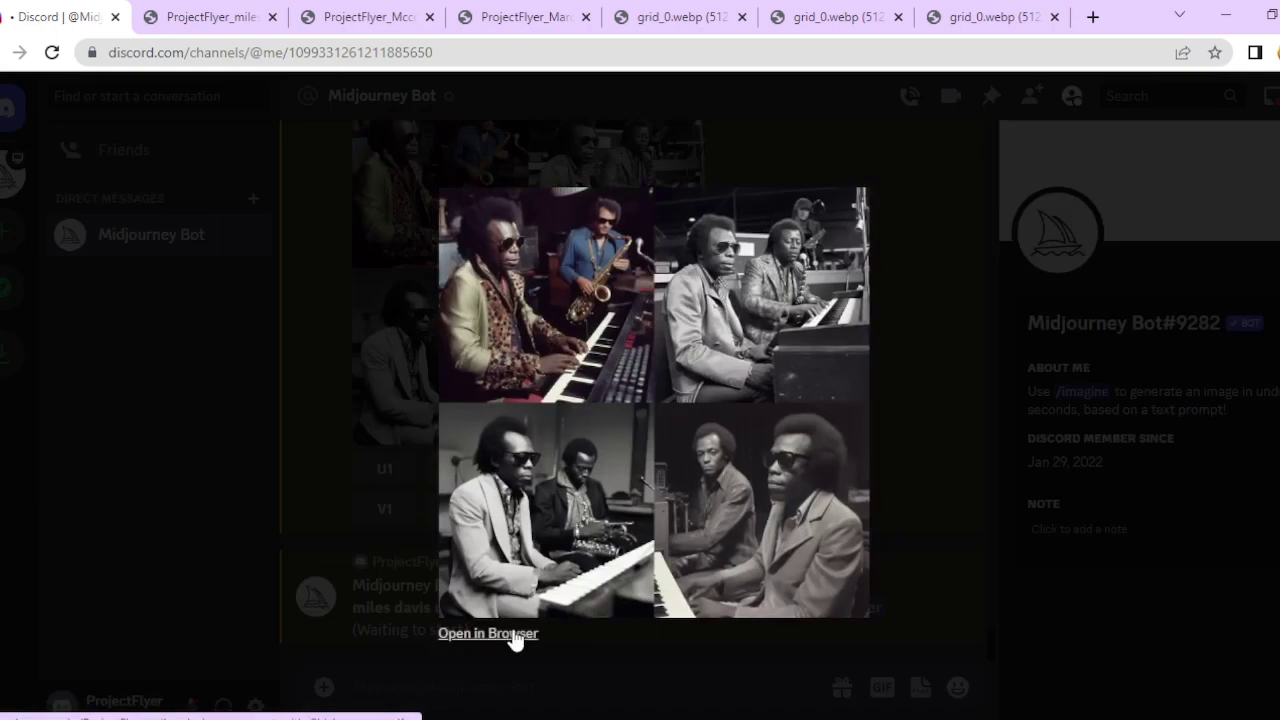
{"action": "left_click", "coordinate": [508, 636]}
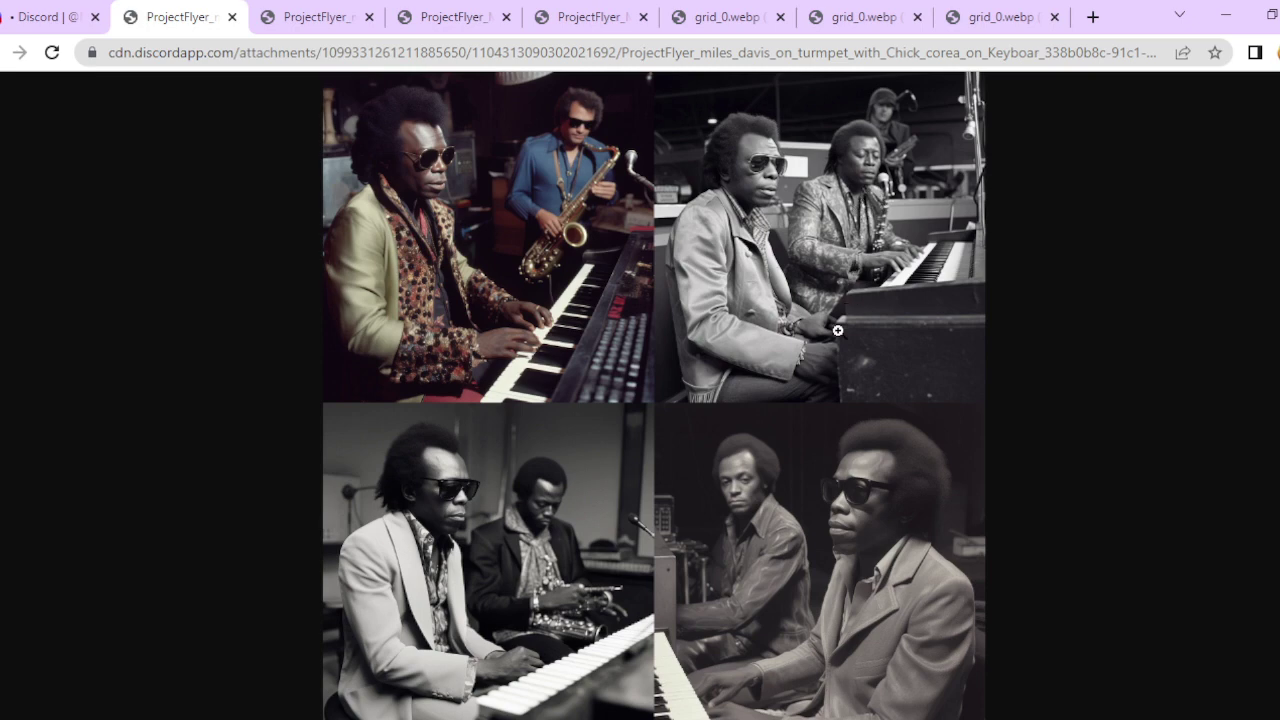
{"action": "left_click", "coordinate": [55, 14]}
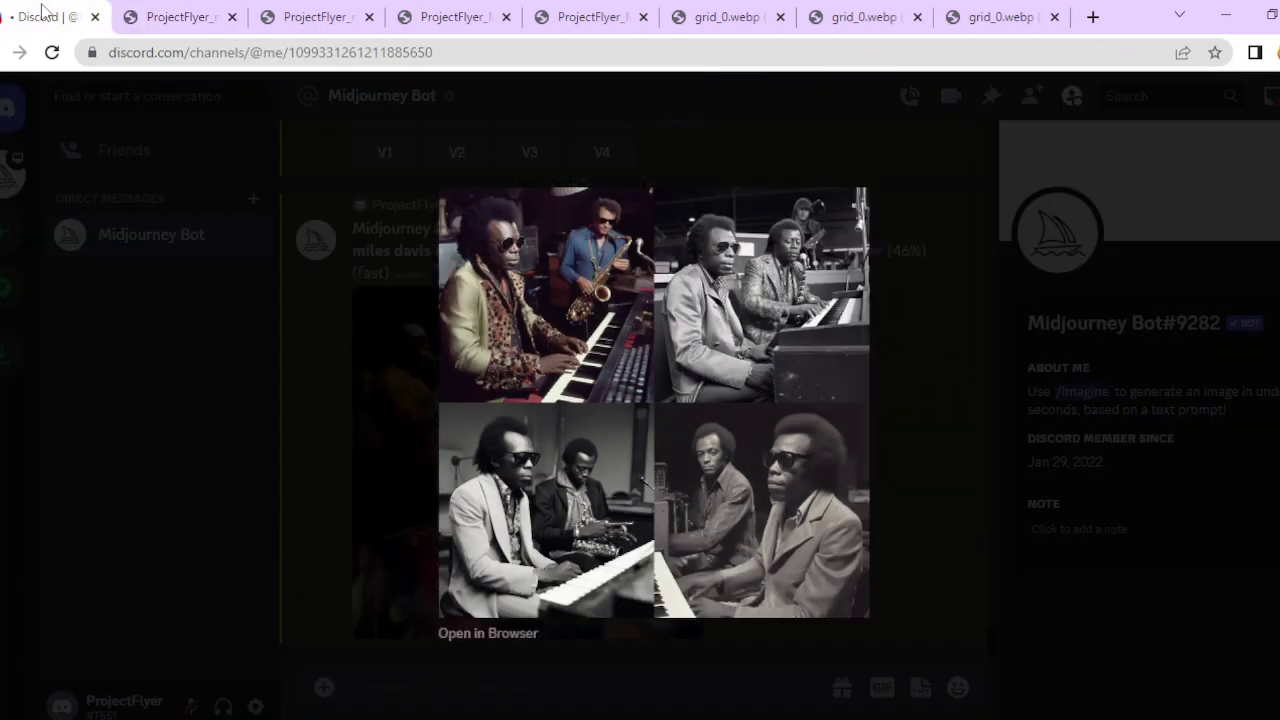
{"action": "left_click", "coordinate": [209, 438]}
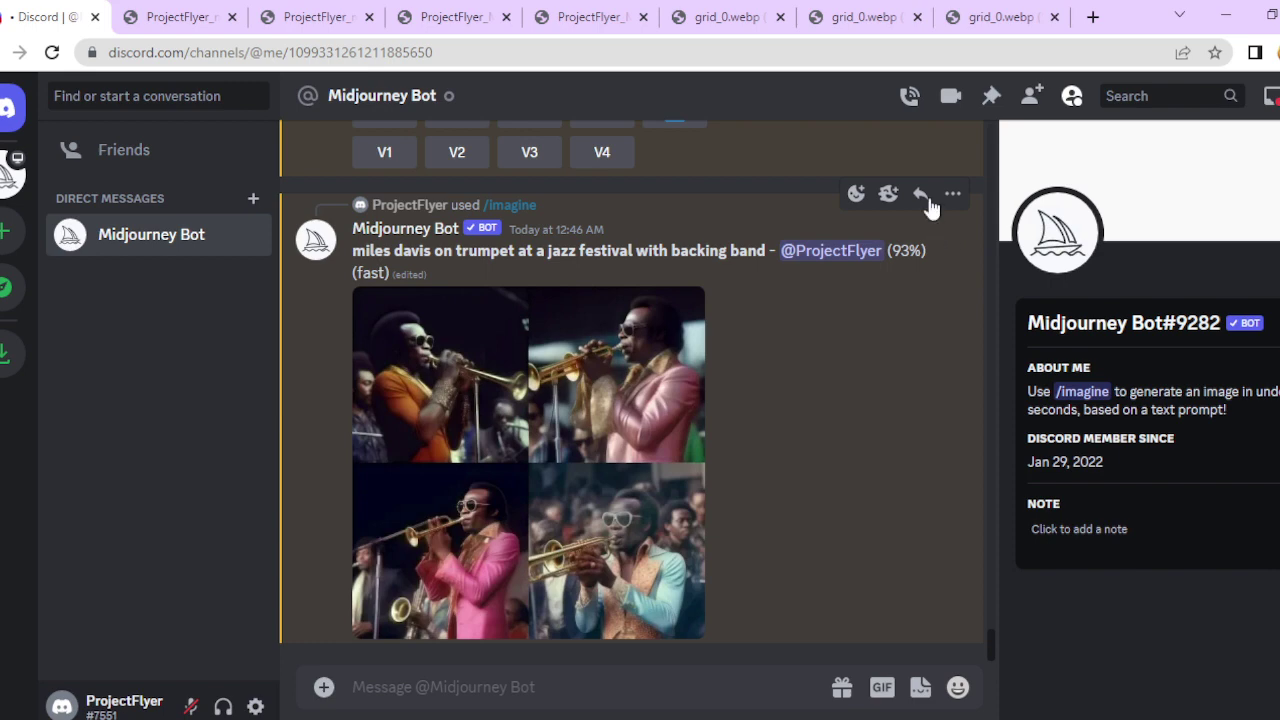
- Open the trumpet festival grid full-size in two new tabs and close the Discord preview
{"action": "left_click", "coordinate": [418, 567]}
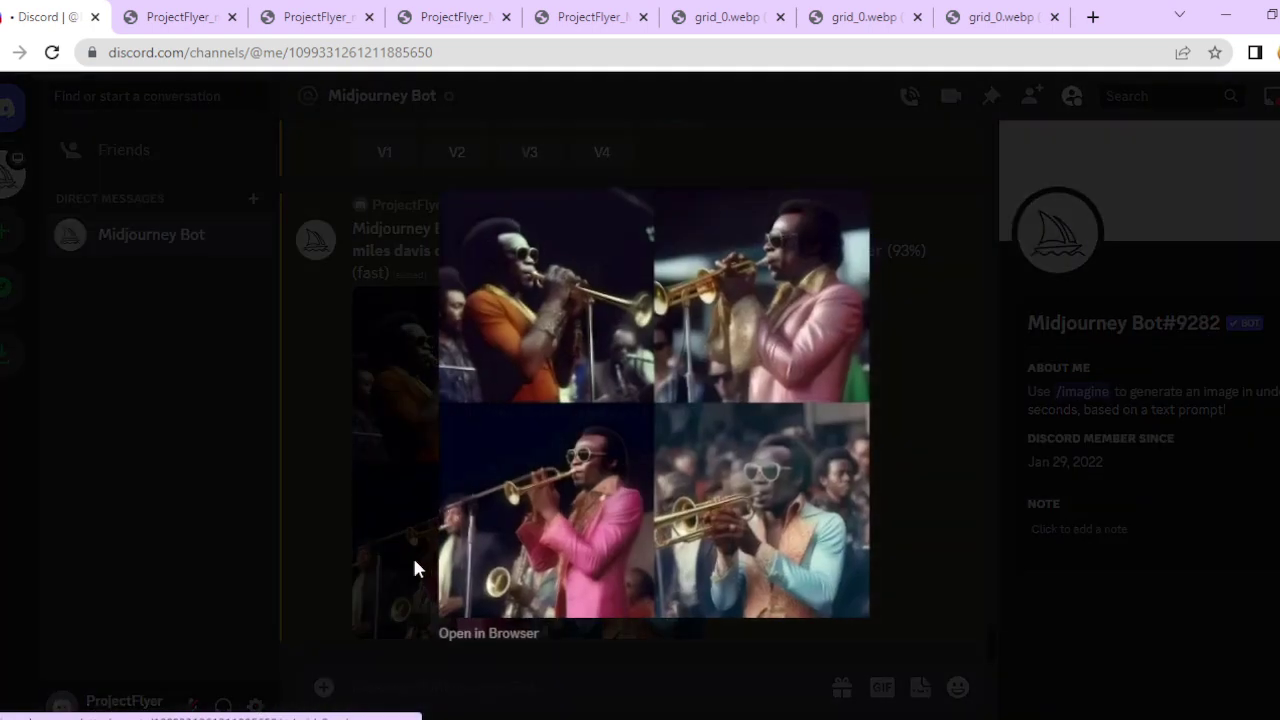
{"action": "left_click", "coordinate": [480, 632]}
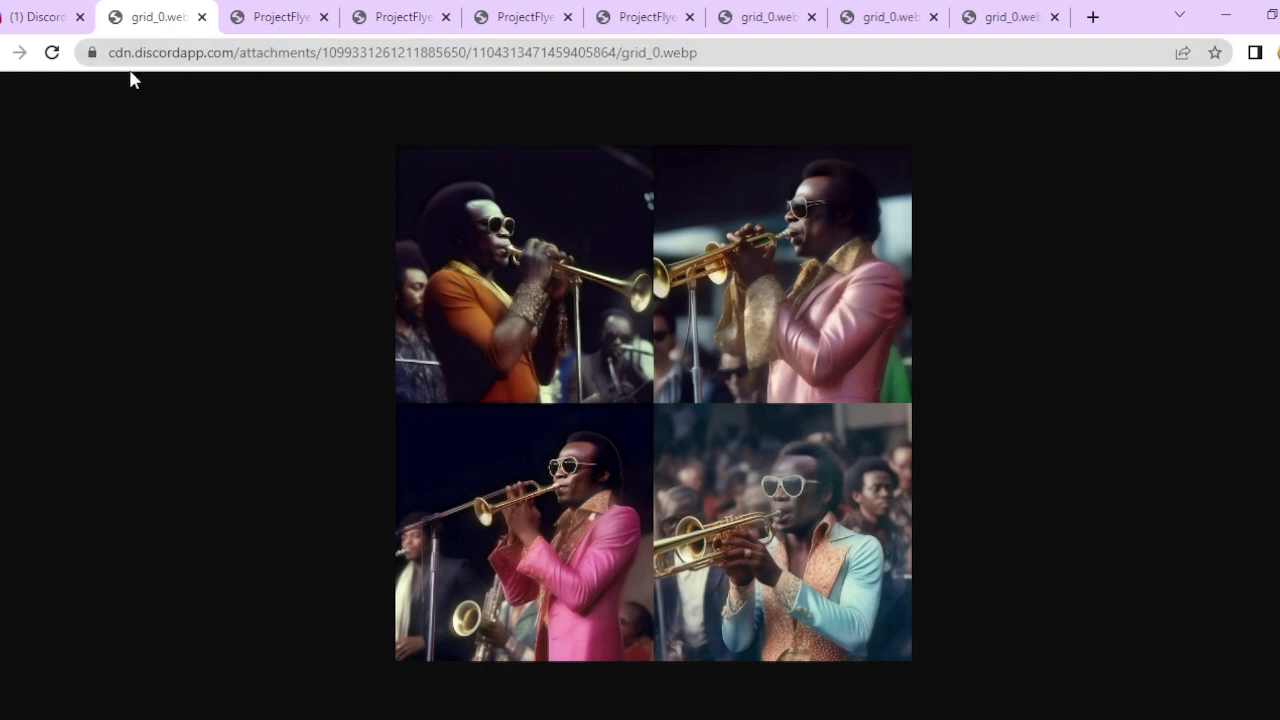
{"action": "left_click", "coordinate": [46, 27]}
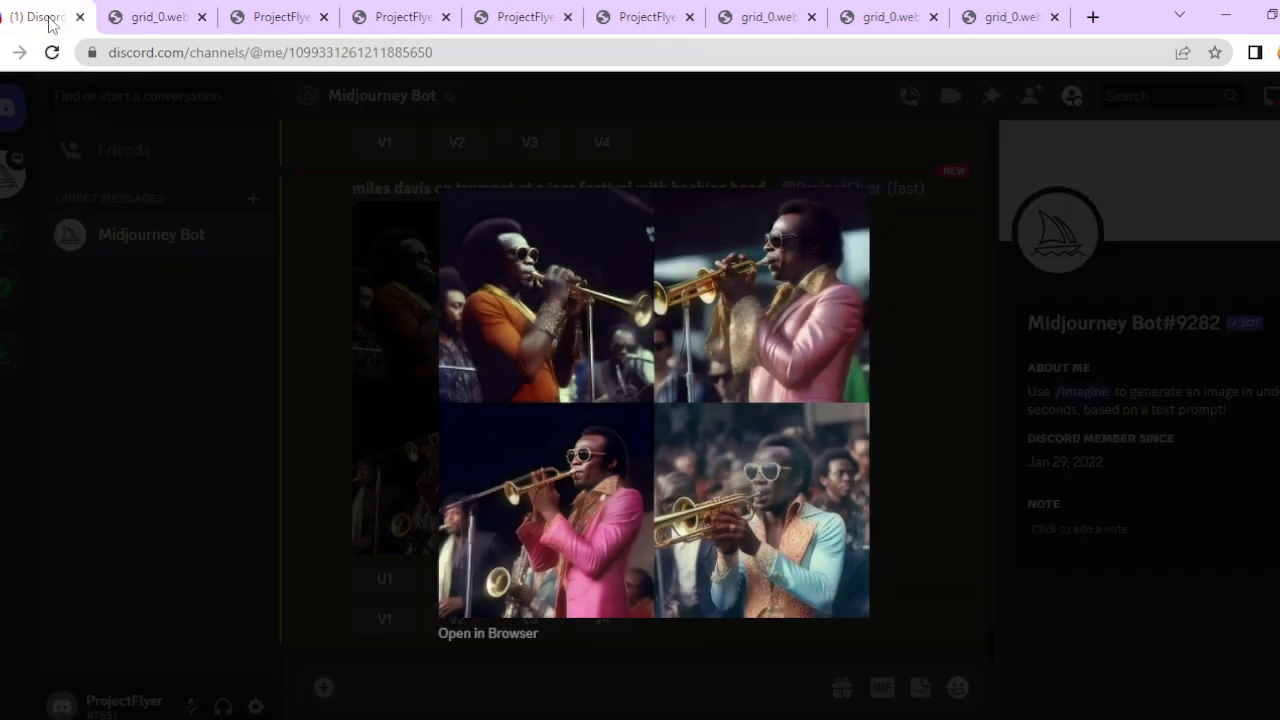
{"action": "left_click", "coordinate": [500, 636]}
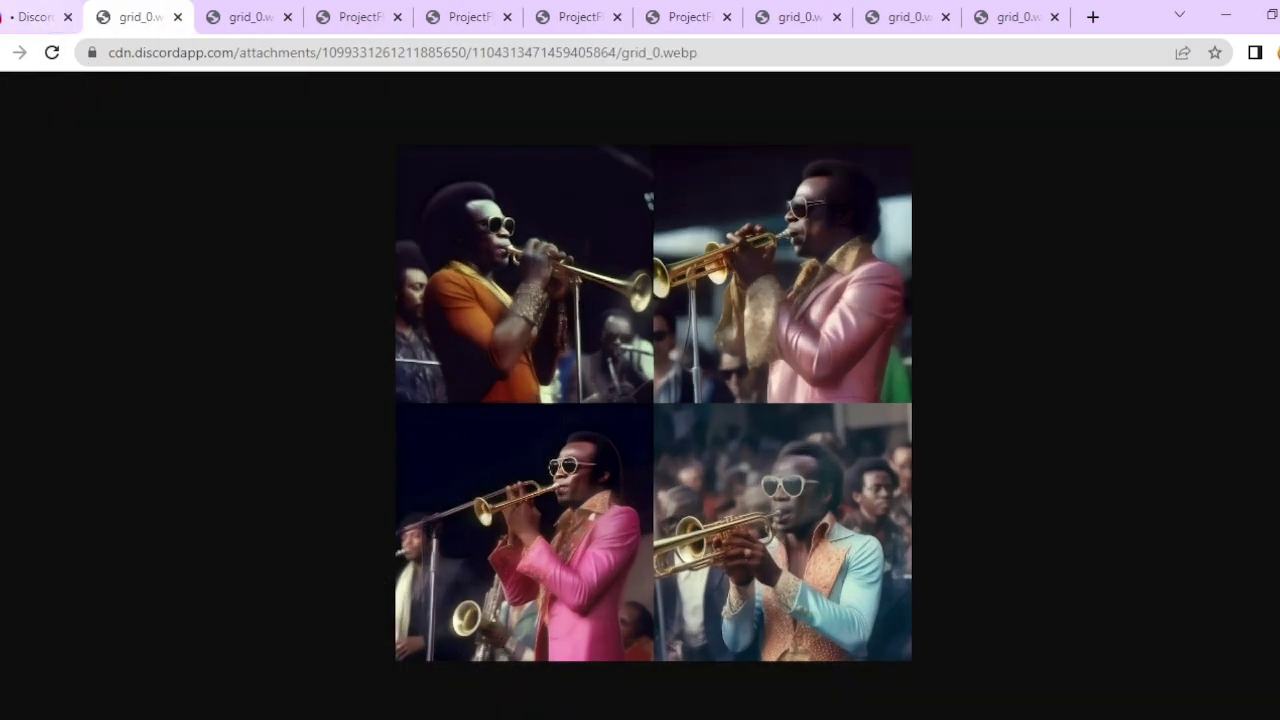
{"action": "left_click", "coordinate": [36, 17]}
{"action": "left_click", "coordinate": [460, 665]}
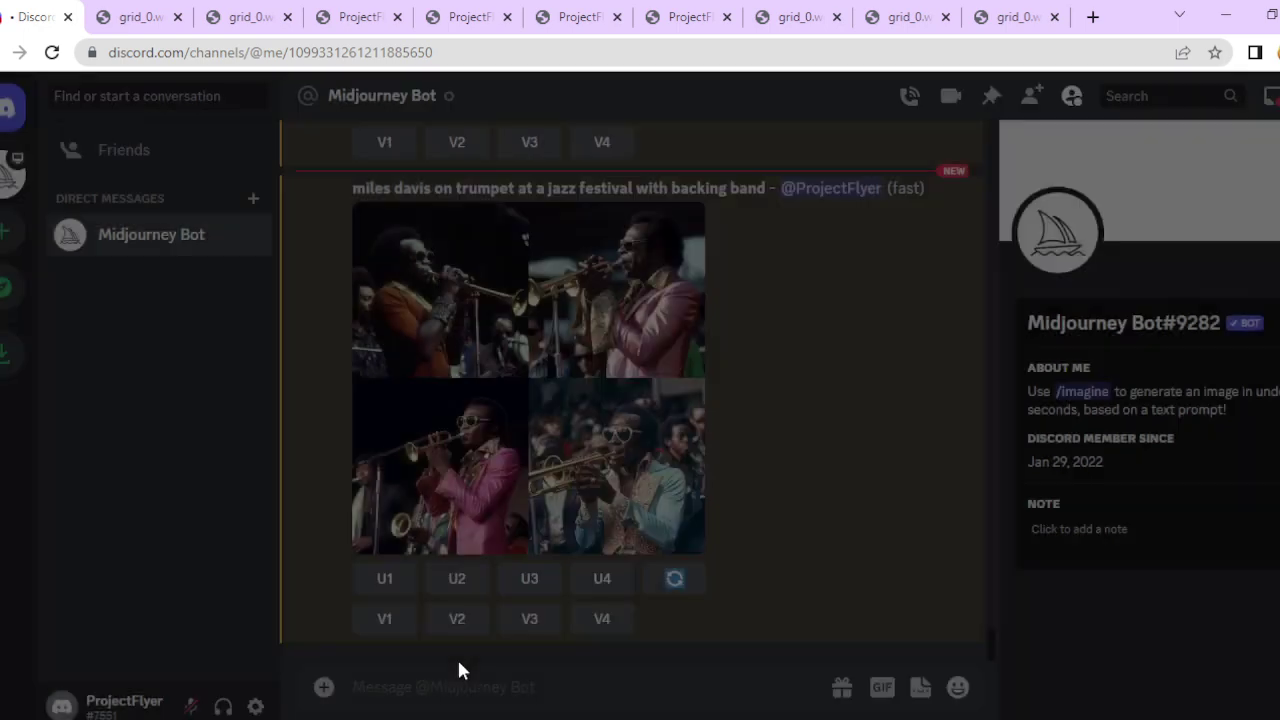
- Start an /imagine prompt and type 'chick corea on piano at cabot hall, canary wharf', fixing typos
{"action": "type", "text": "/imagine"}
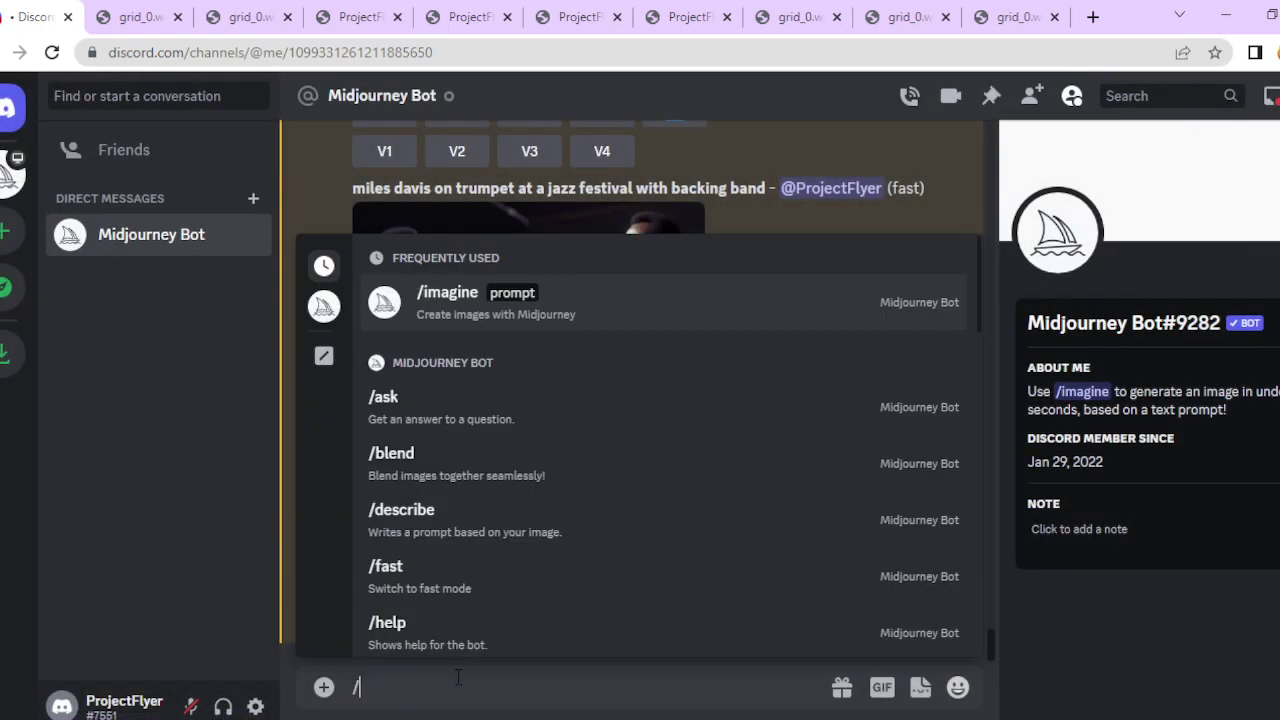
{"action": "key", "text": "Tab"}
{"action": "type", "text": "chec"}
{"action": "key", "text": "BackSpace"}
{"action": "key", "text": "BackSpace"}
{"action": "type", "text": "ick corea on pia"}
{"action": "key", "text": "BackSpace"}
{"action": "key", "text": "BackSpace"}
{"action": "type", "text": "oan"}
{"action": "key", "text": "BackSpace"}
{"action": "key", "text": "BackSpace"}
{"action": "key", "text": "BackSpace"}
{"action": "key", "text": "BackSpace"}
{"action": "type", "text": "piano c"}
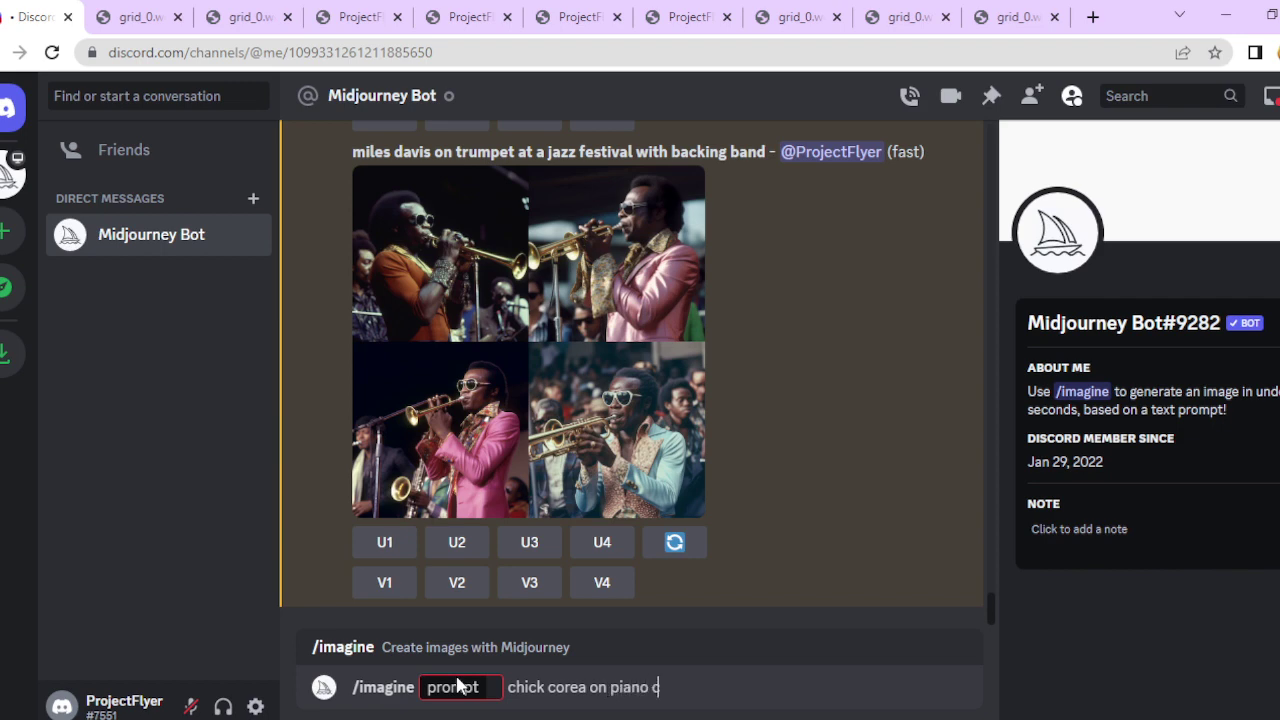
{"action": "key", "text": "BackSpace"}
{"action": "type", "text": "at cabot hall,"}
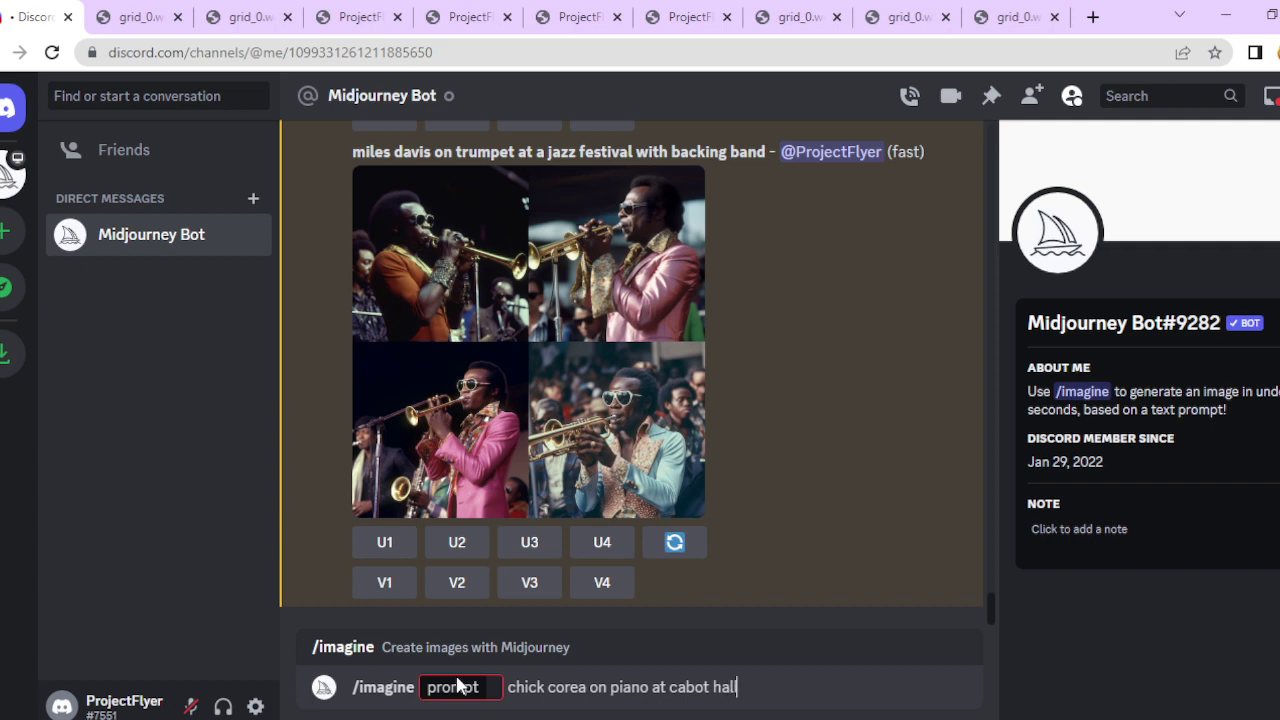
{"action": "type", "text": " canary whart"}
{"action": "key", "text": "BackSpace"}
{"action": "type", "text": "f"}
- Cut and re-paste the finished prompt text, then submit it to the Midjourney bot
{"action": "left_click", "coordinate": [458, 686]}
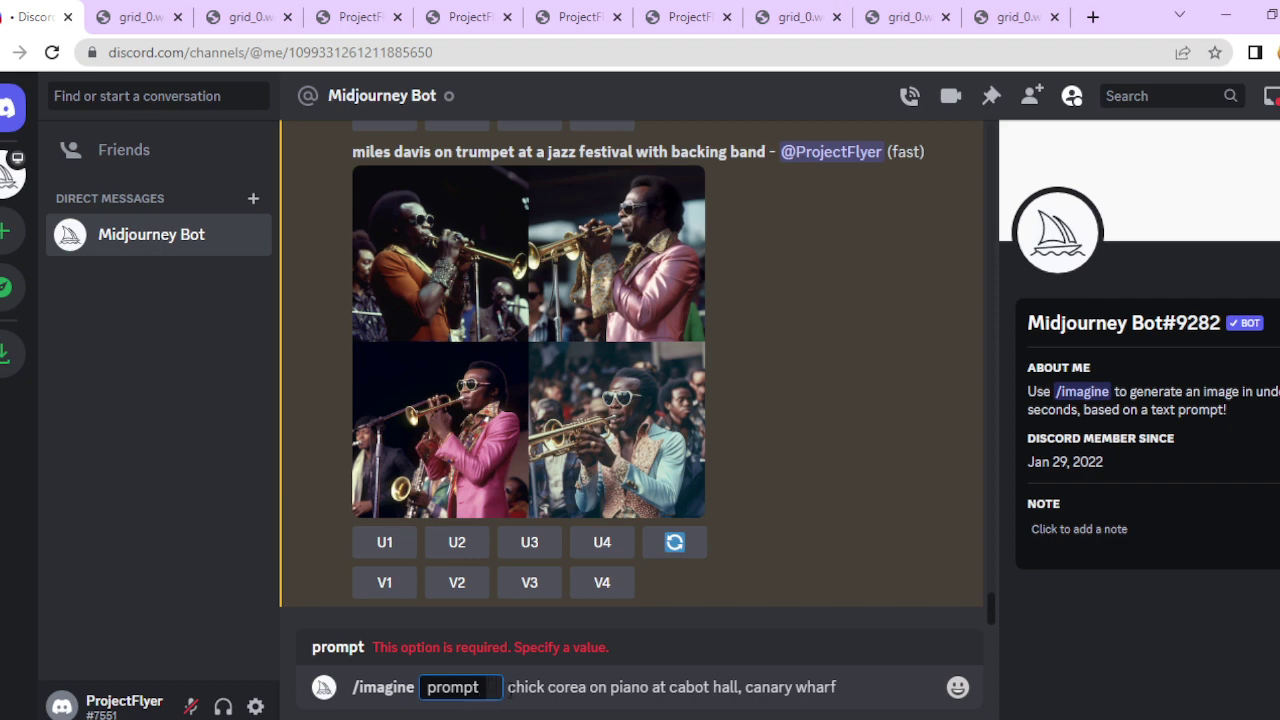
{"action": "key", "text": "ctrl+a"}
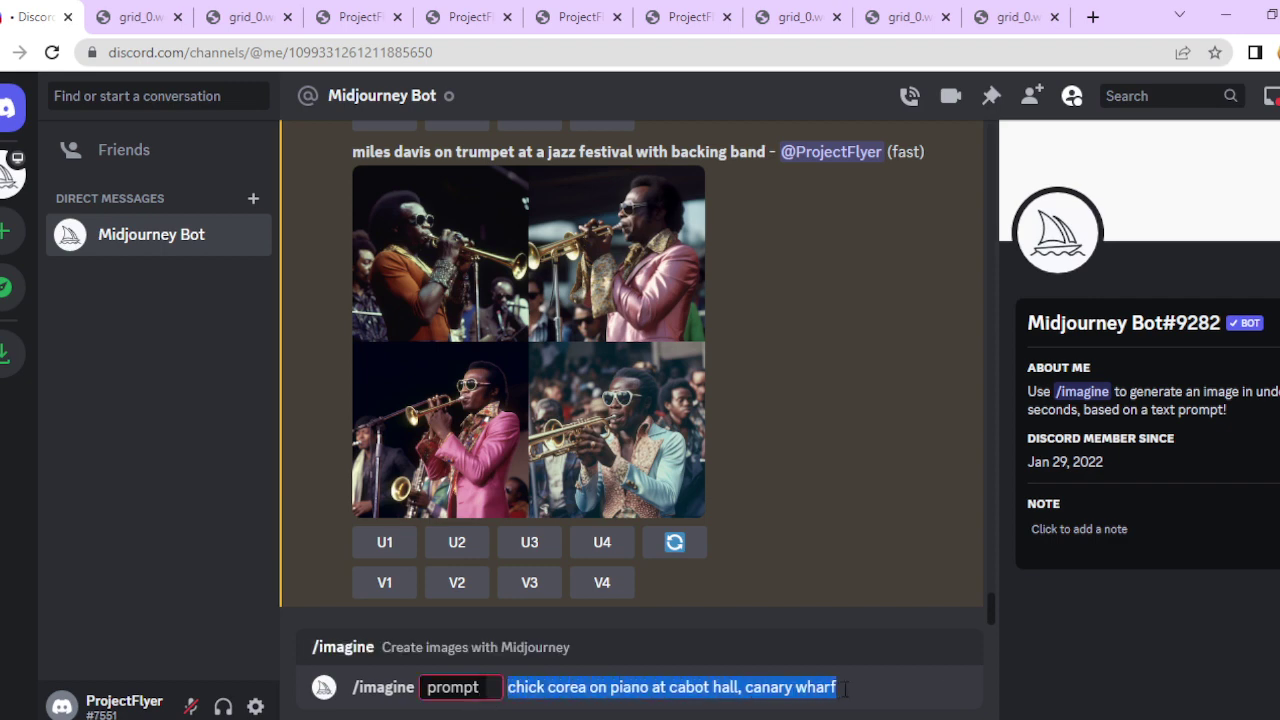
{"action": "key", "text": "ctrl+x"}
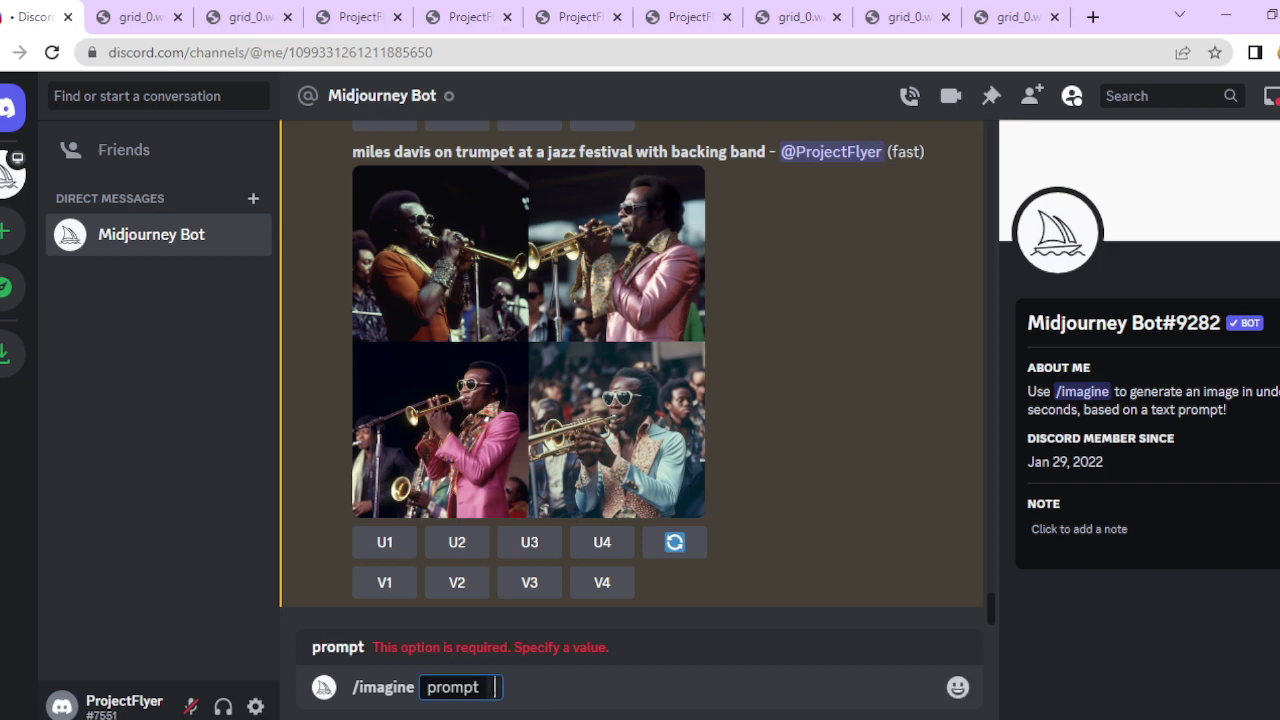
{"action": "key", "text": "ctrl+v"}
{"action": "key", "text": "Return"}
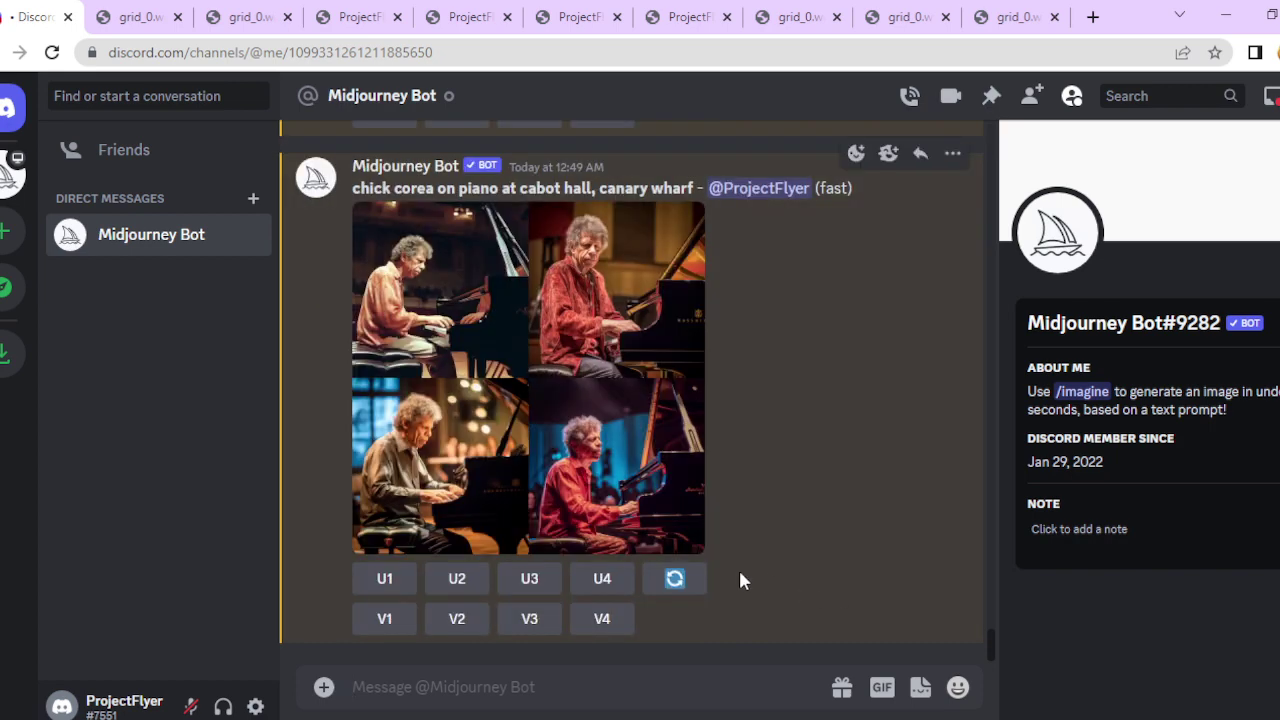
- Enlarge the finished Chick Corea piano grid image
{"action": "left_click", "coordinate": [468, 528]}
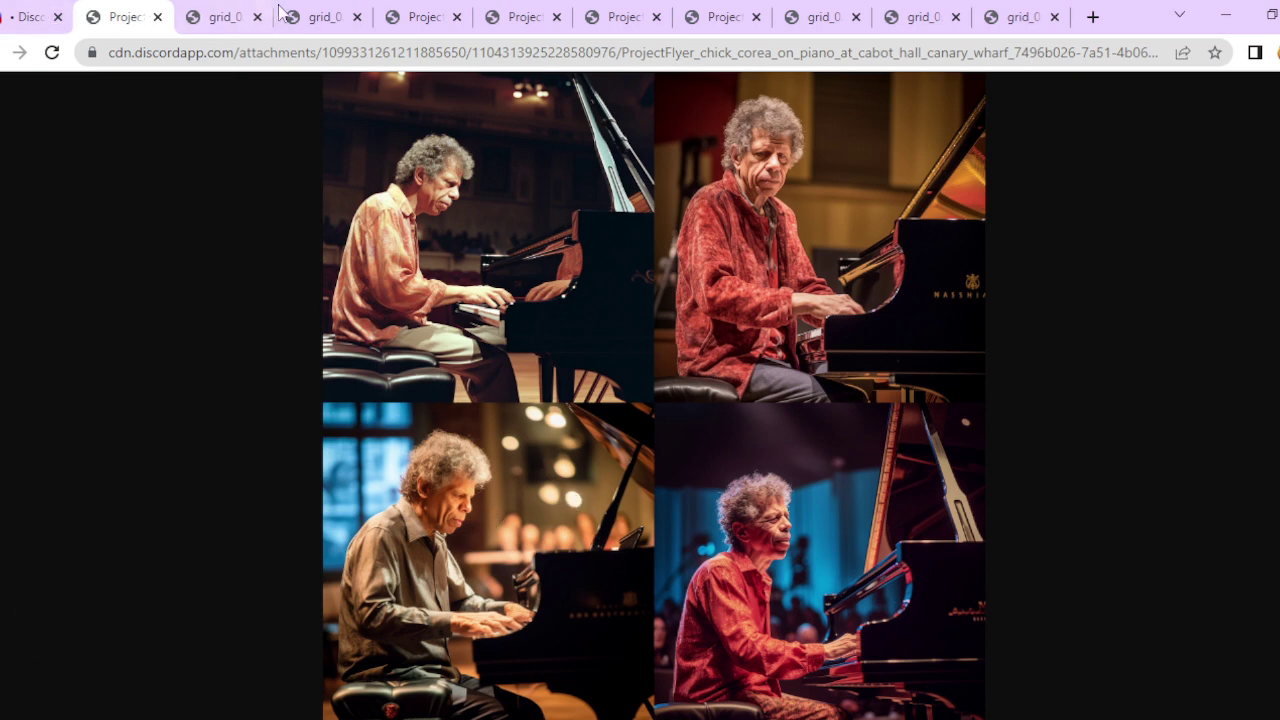
- Look through the Miles Davis trumpet festival and keyboard grid tabs
{"action": "left_click", "coordinate": [238, 16]}
{"action": "left_click", "coordinate": [318, 16]}
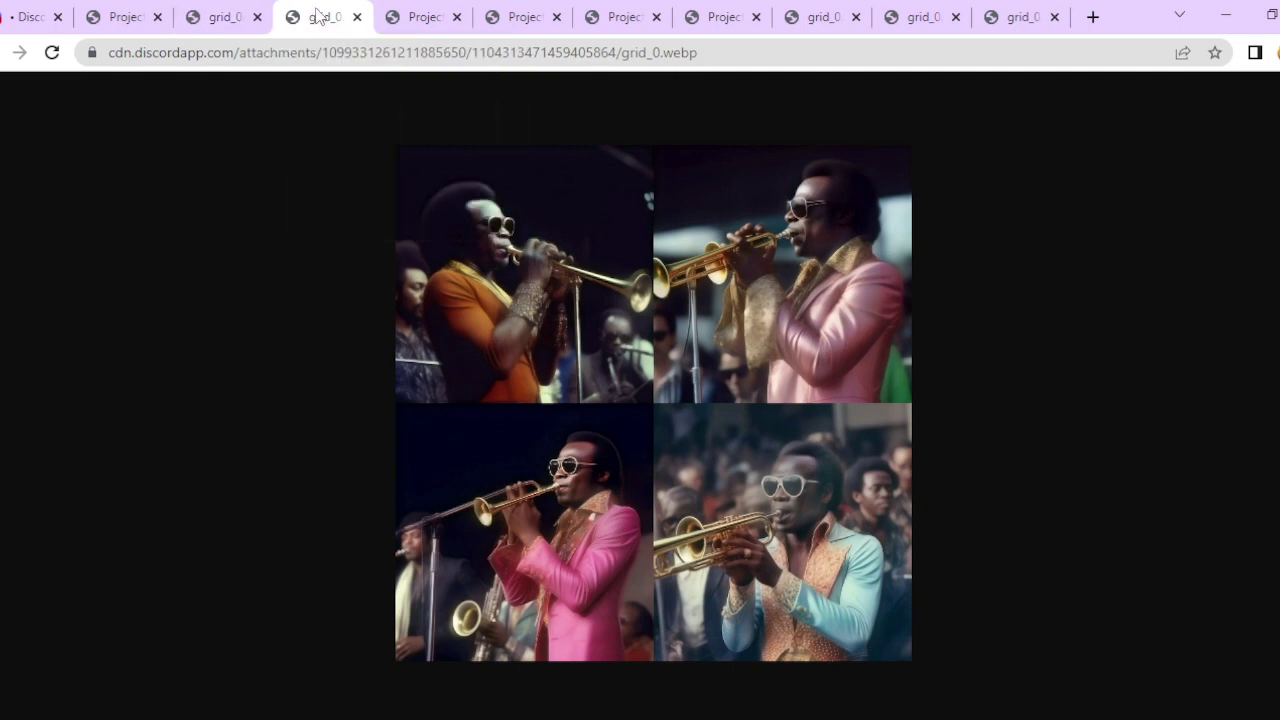
{"action": "left_click", "coordinate": [427, 18]}
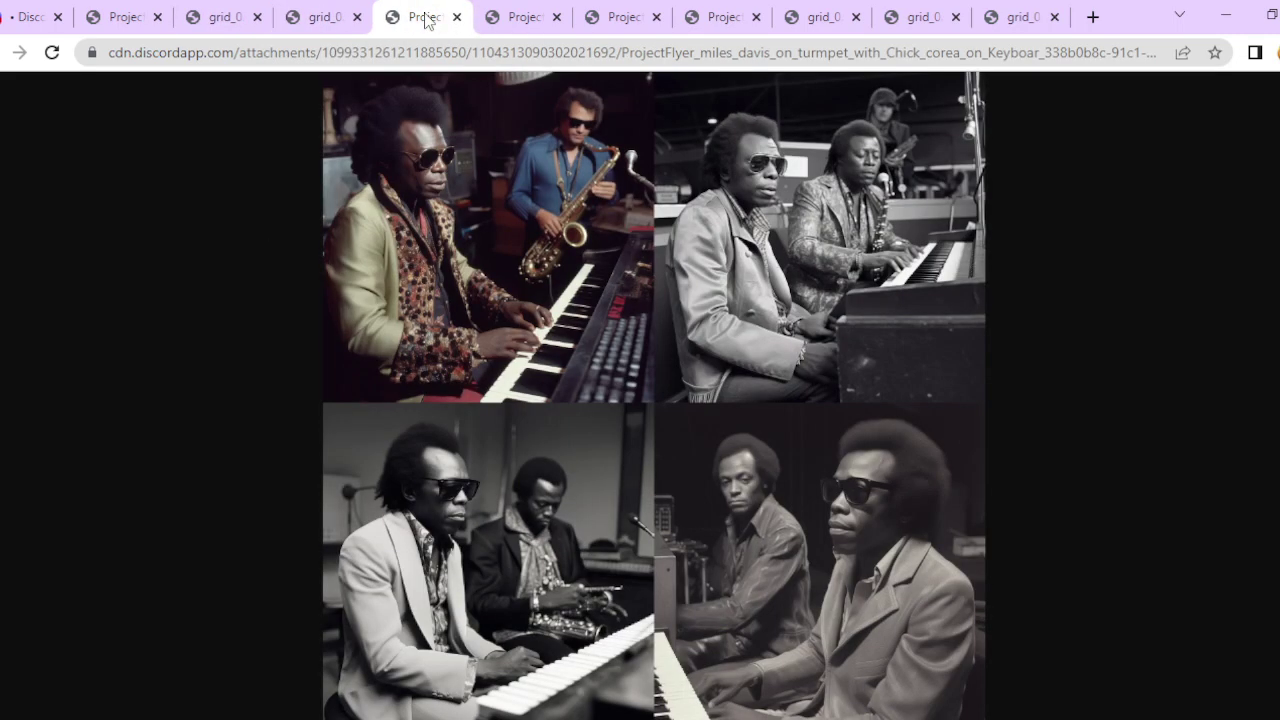
{"action": "left_click", "coordinate": [512, 20]}
- View the McCoy Tyner piano and Marcus Miller bass grids, then go back to the Discord chat
{"action": "left_click", "coordinate": [624, 28]}
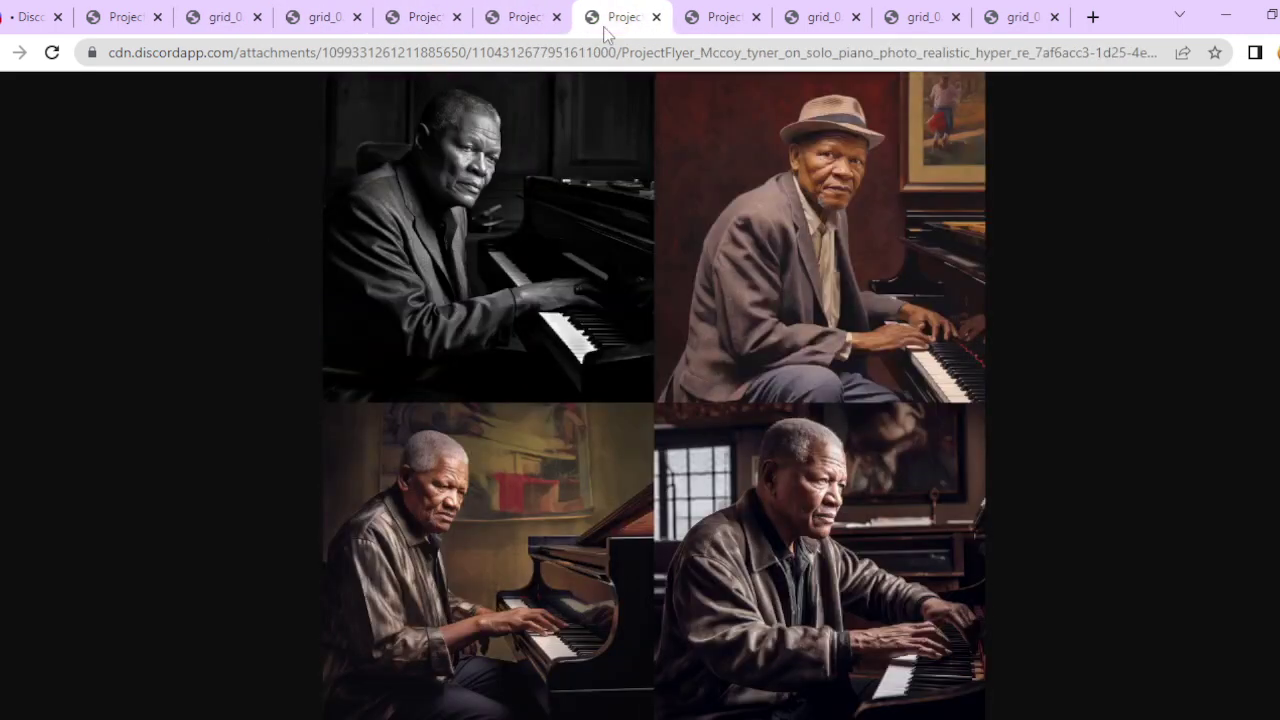
{"action": "left_click", "coordinate": [717, 31]}
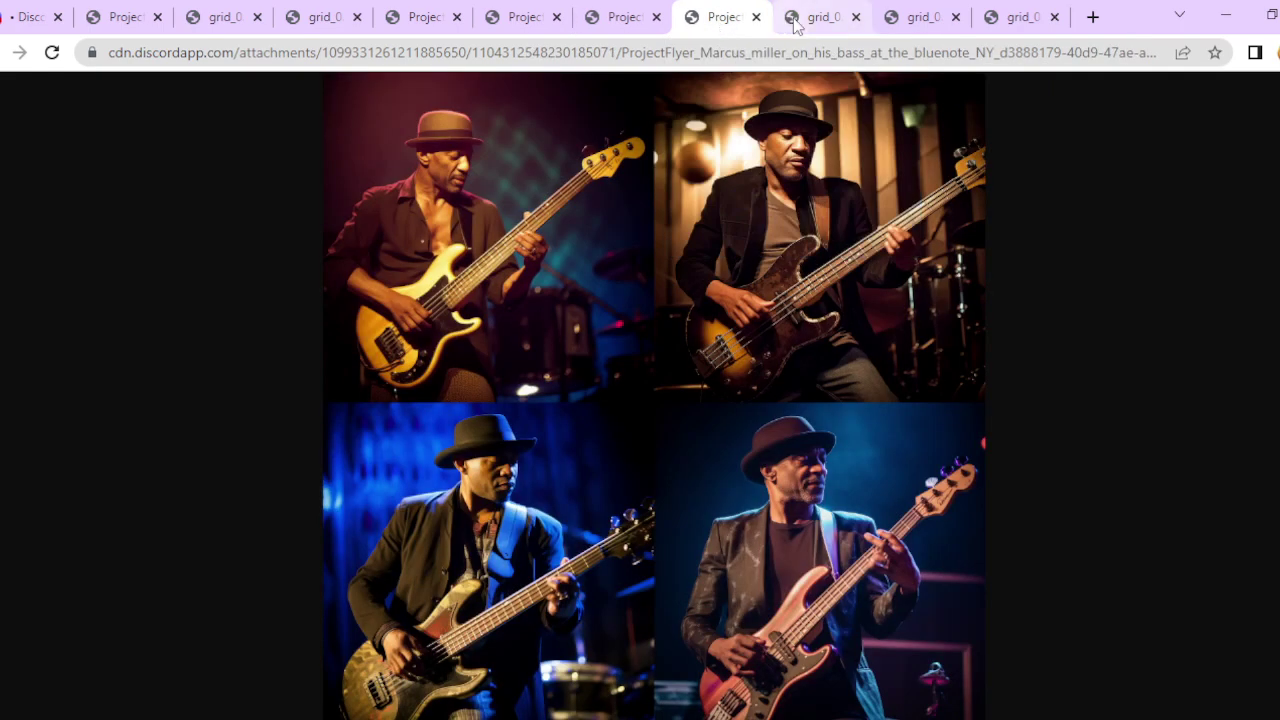
{"action": "left_click", "coordinate": [794, 24]}
{"action": "left_click", "coordinate": [720, 20]}
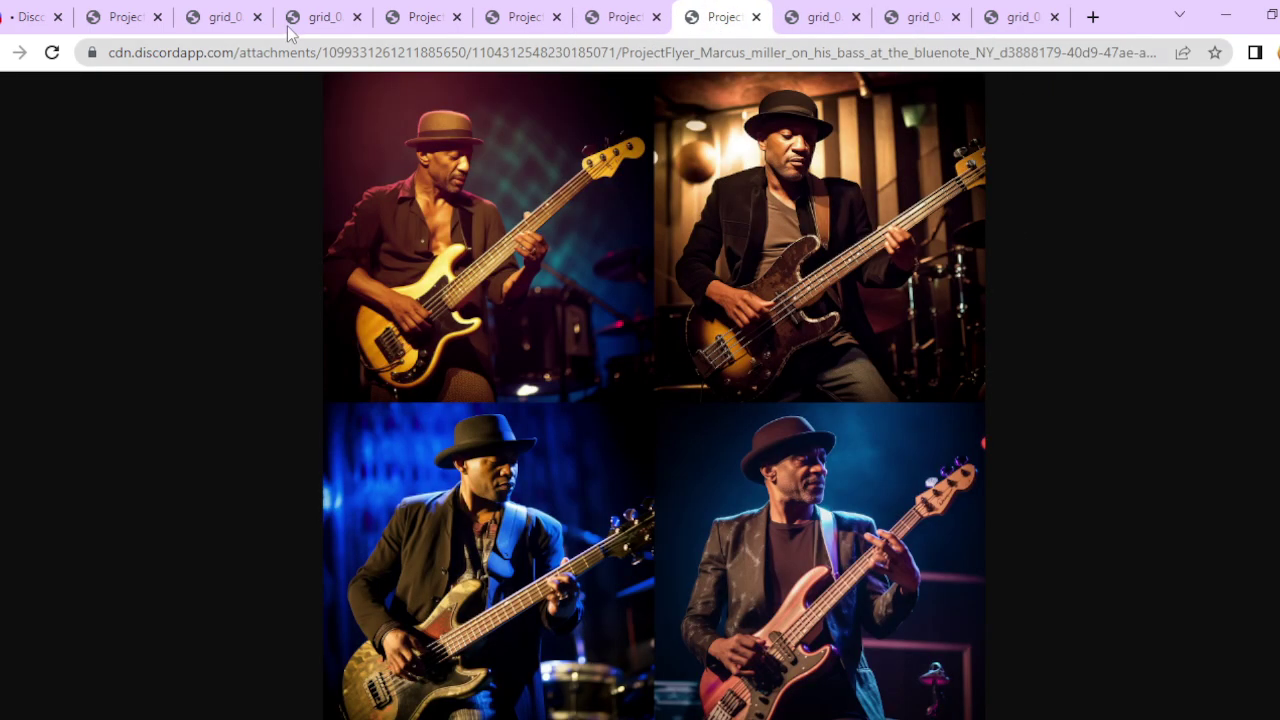
{"action": "left_click", "coordinate": [40, 20]}
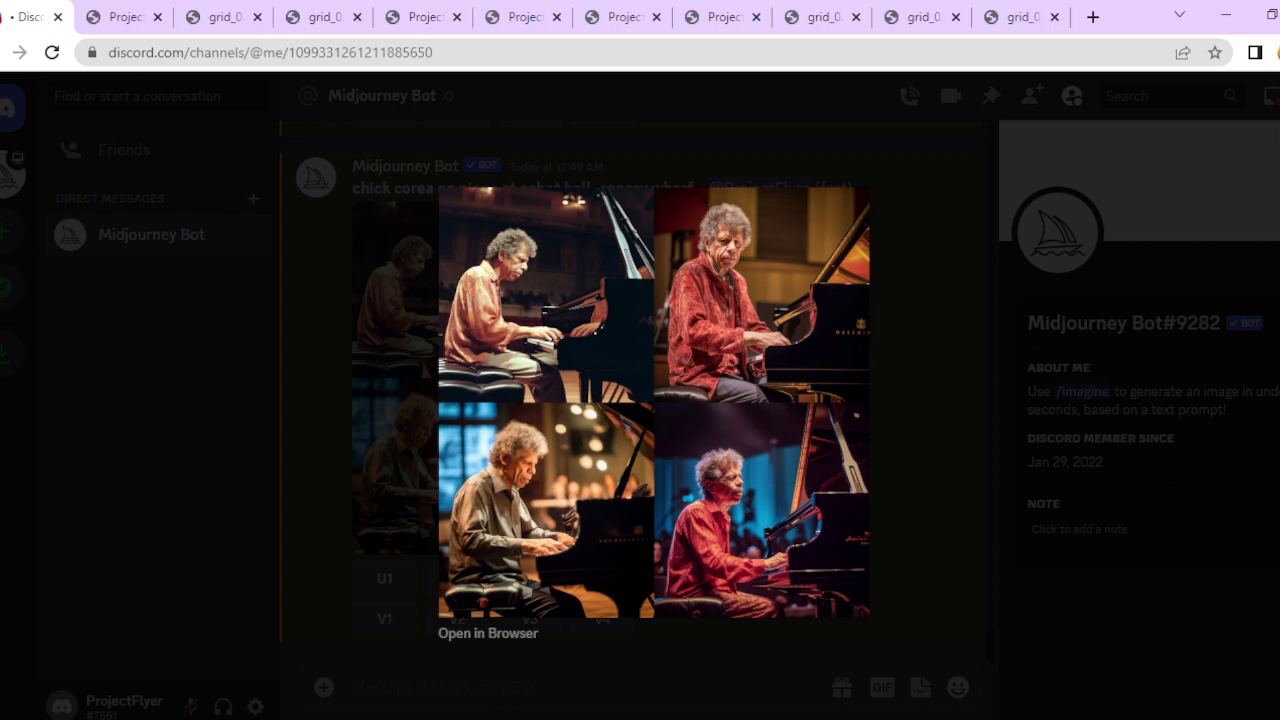